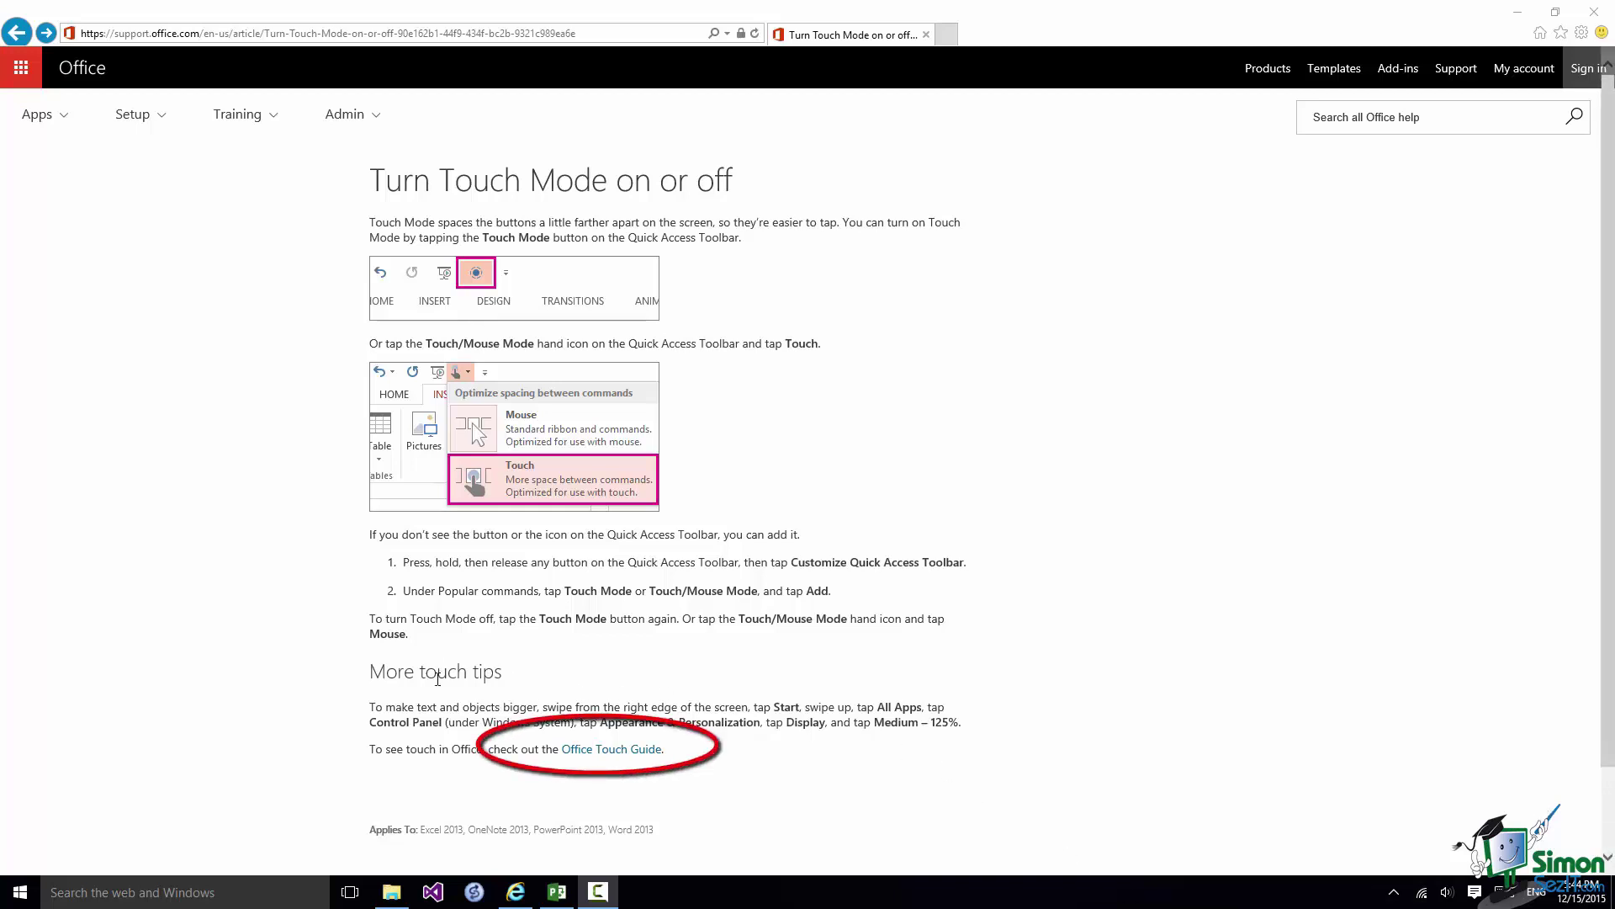
- Open the Office Touch Guide article from the link at the bottom of the Touch Mode article
left_click(610, 752)
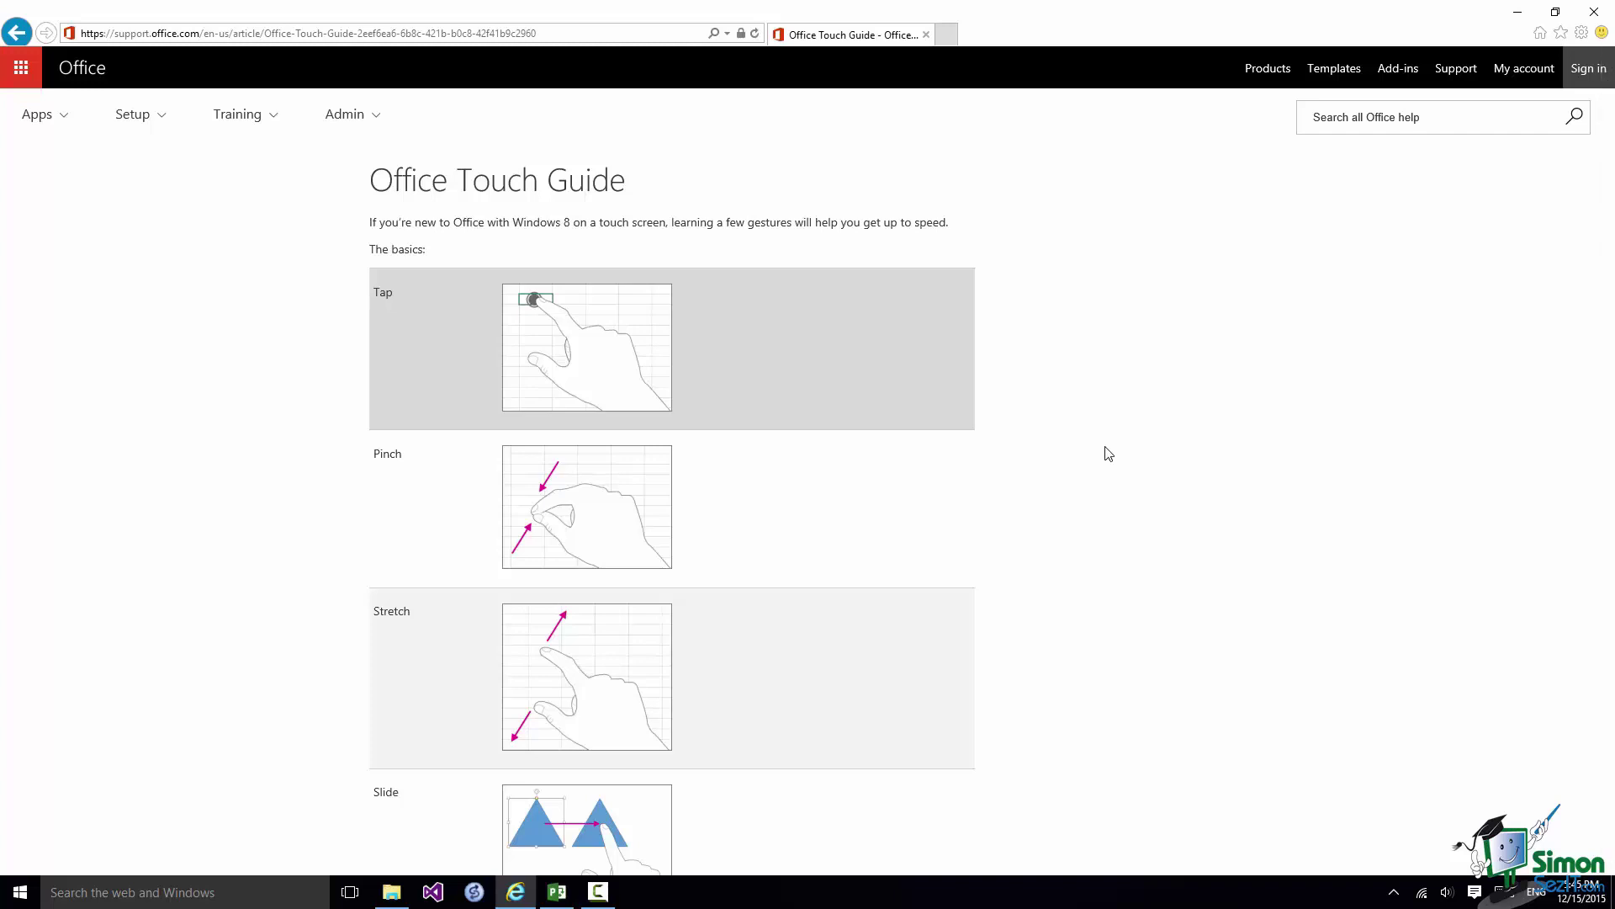
- Scroll the Touch Guide past the gesture, touch mode, keyboard and selection tables to shapes
scroll(1109, 454, "down", 9)
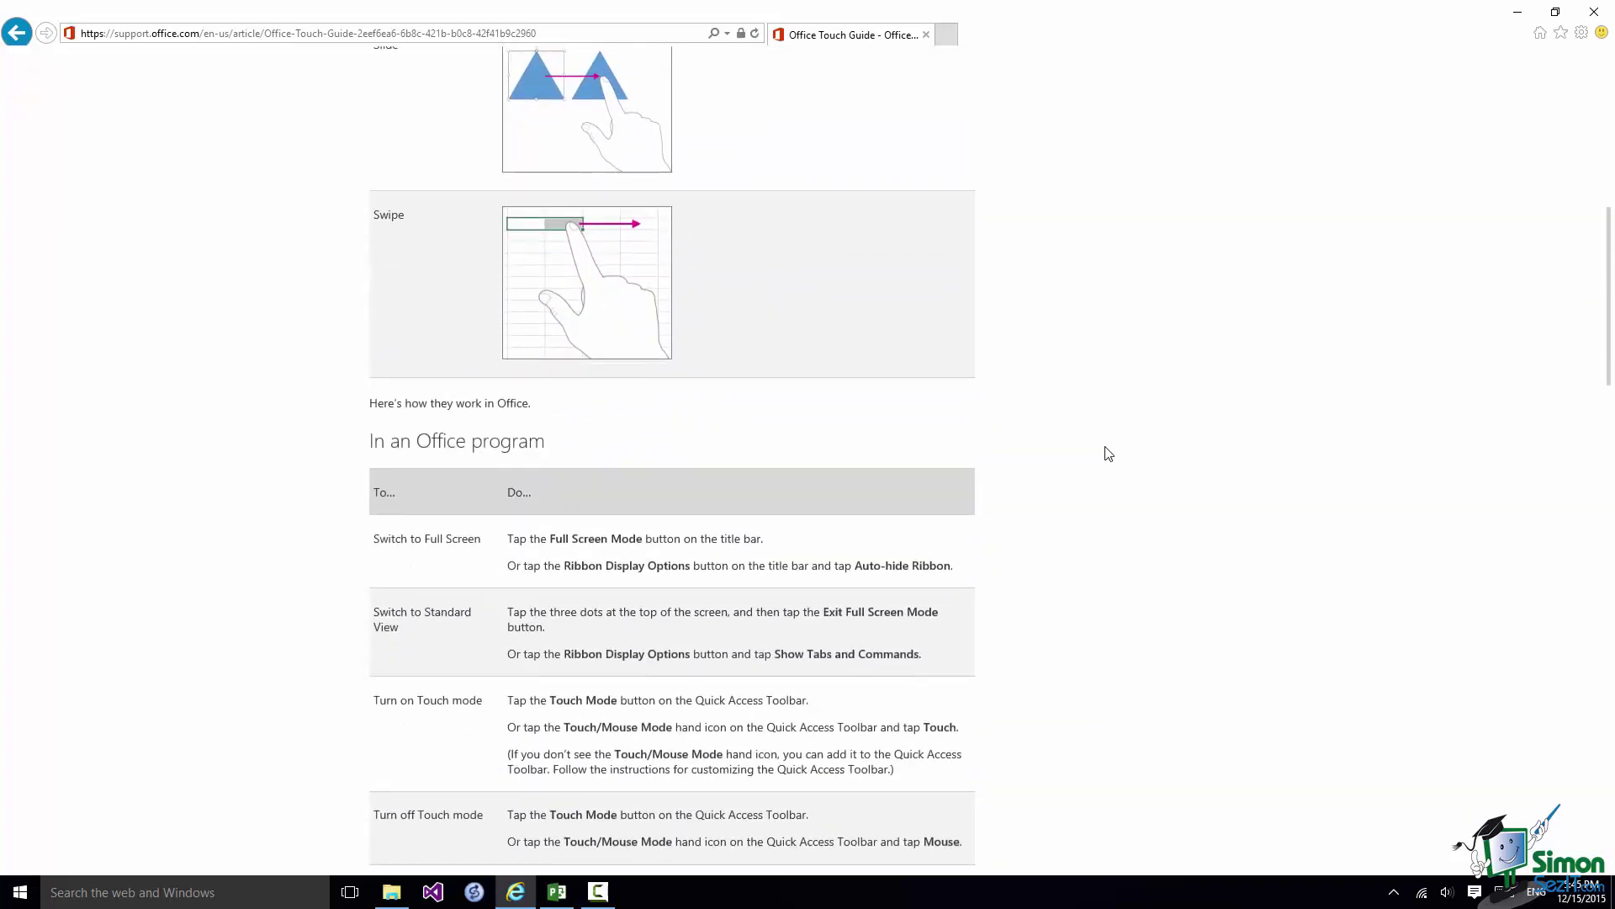
scroll(1109, 454, "down", 3)
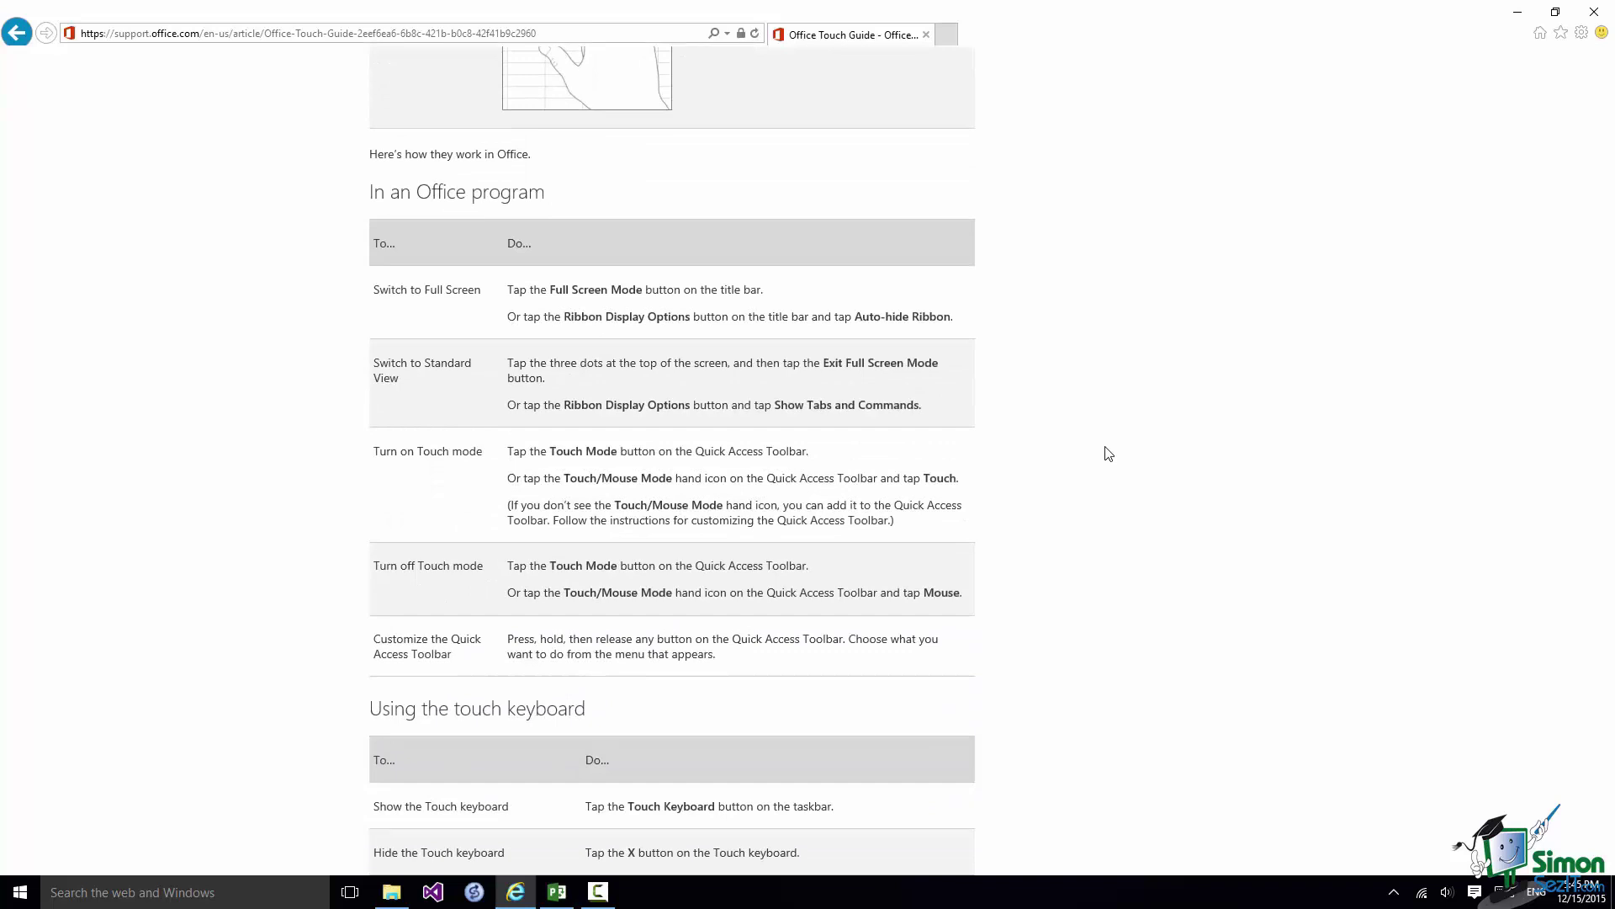
scroll(1109, 454, "down", 6)
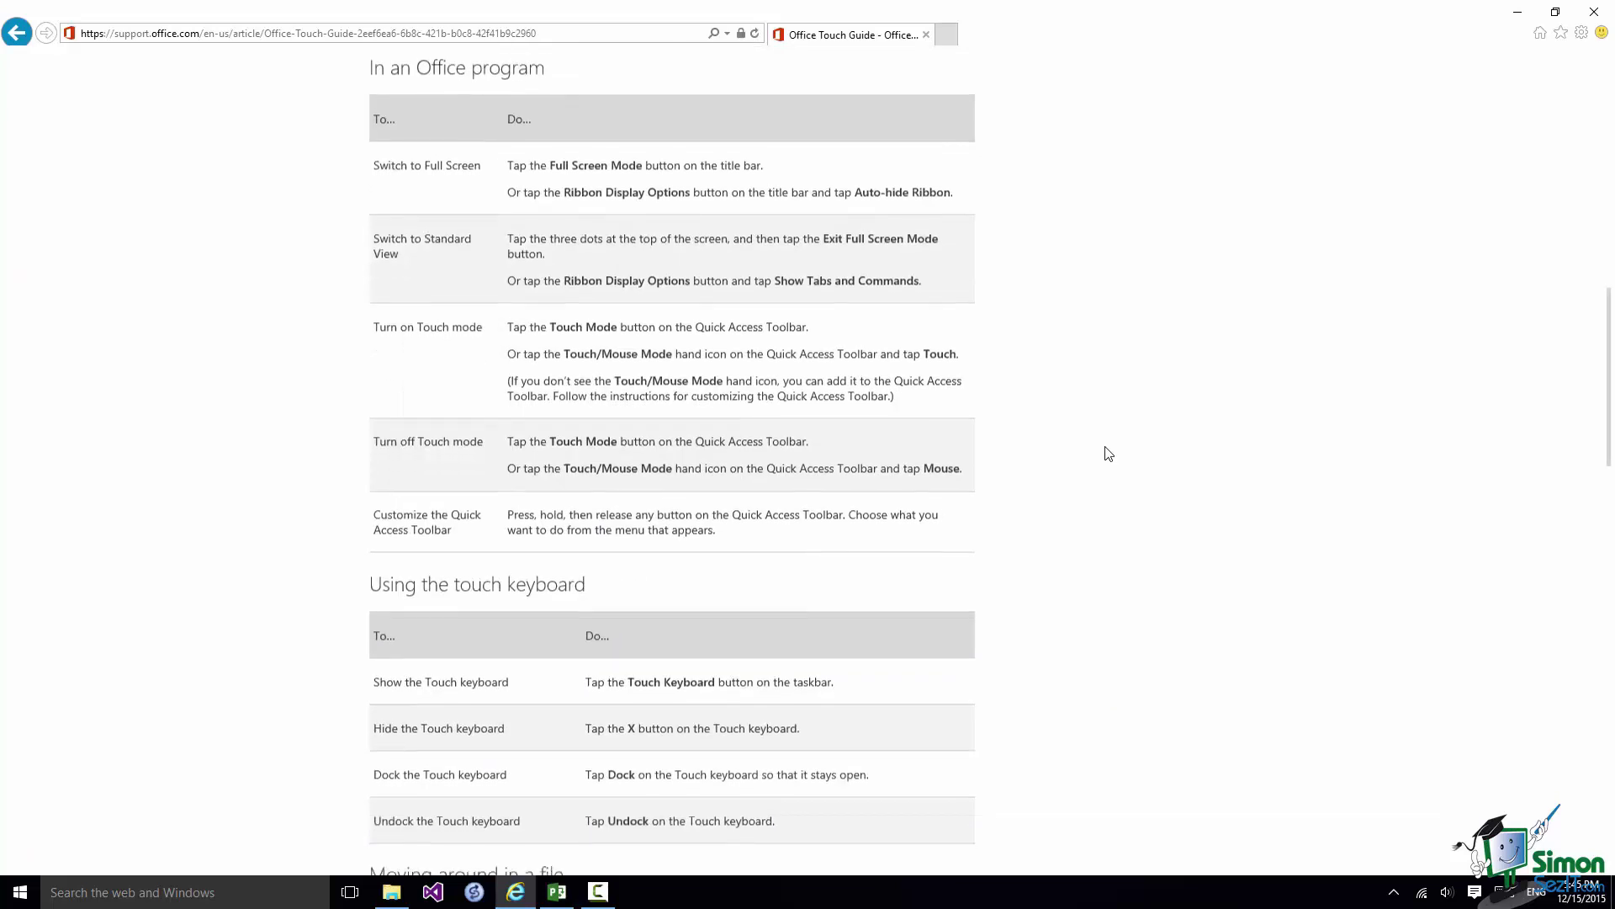
scroll(1109, 454, "down", 3)
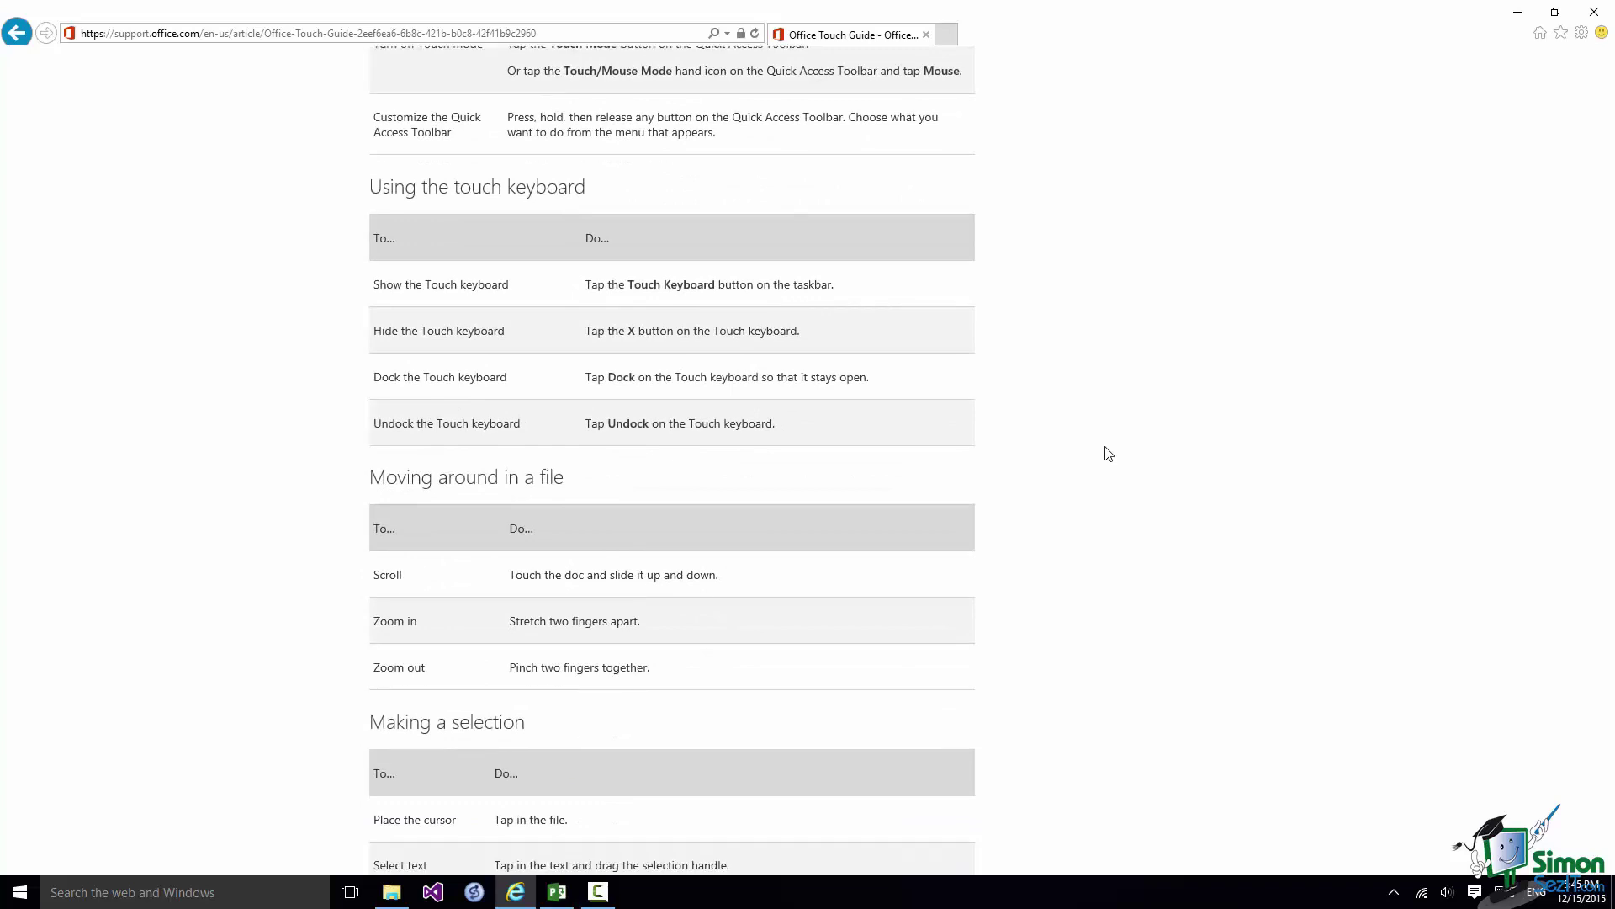
scroll(1109, 454, "down", 7)
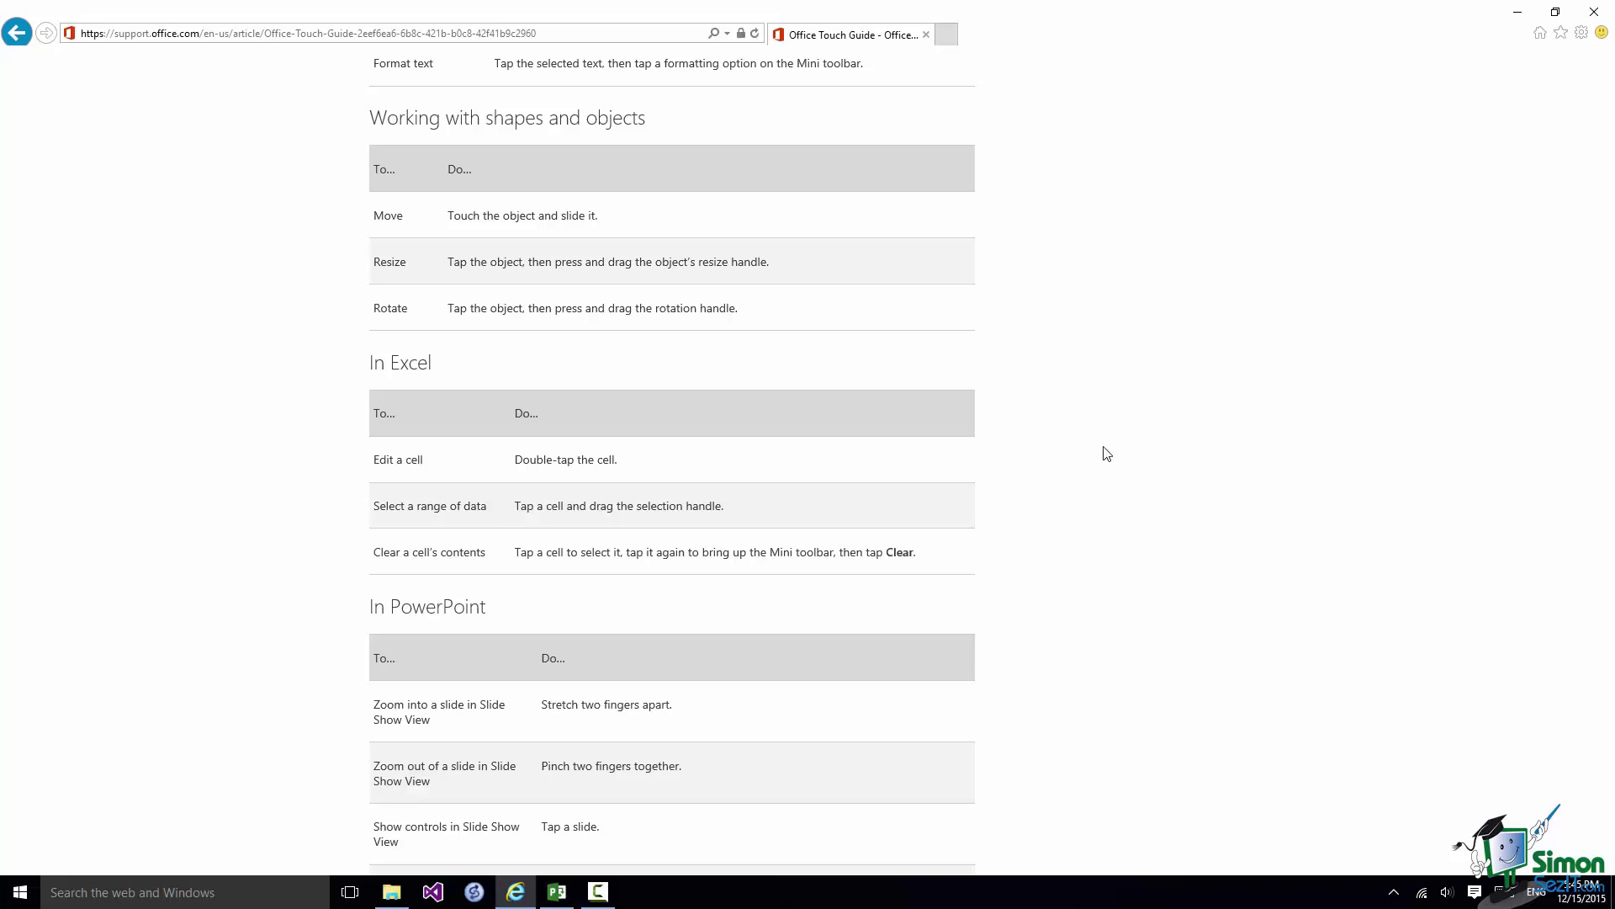
- Scroll through the Touch Guide's Excel, PowerPoint and display tables
scroll(1106, 453, "down", 5)
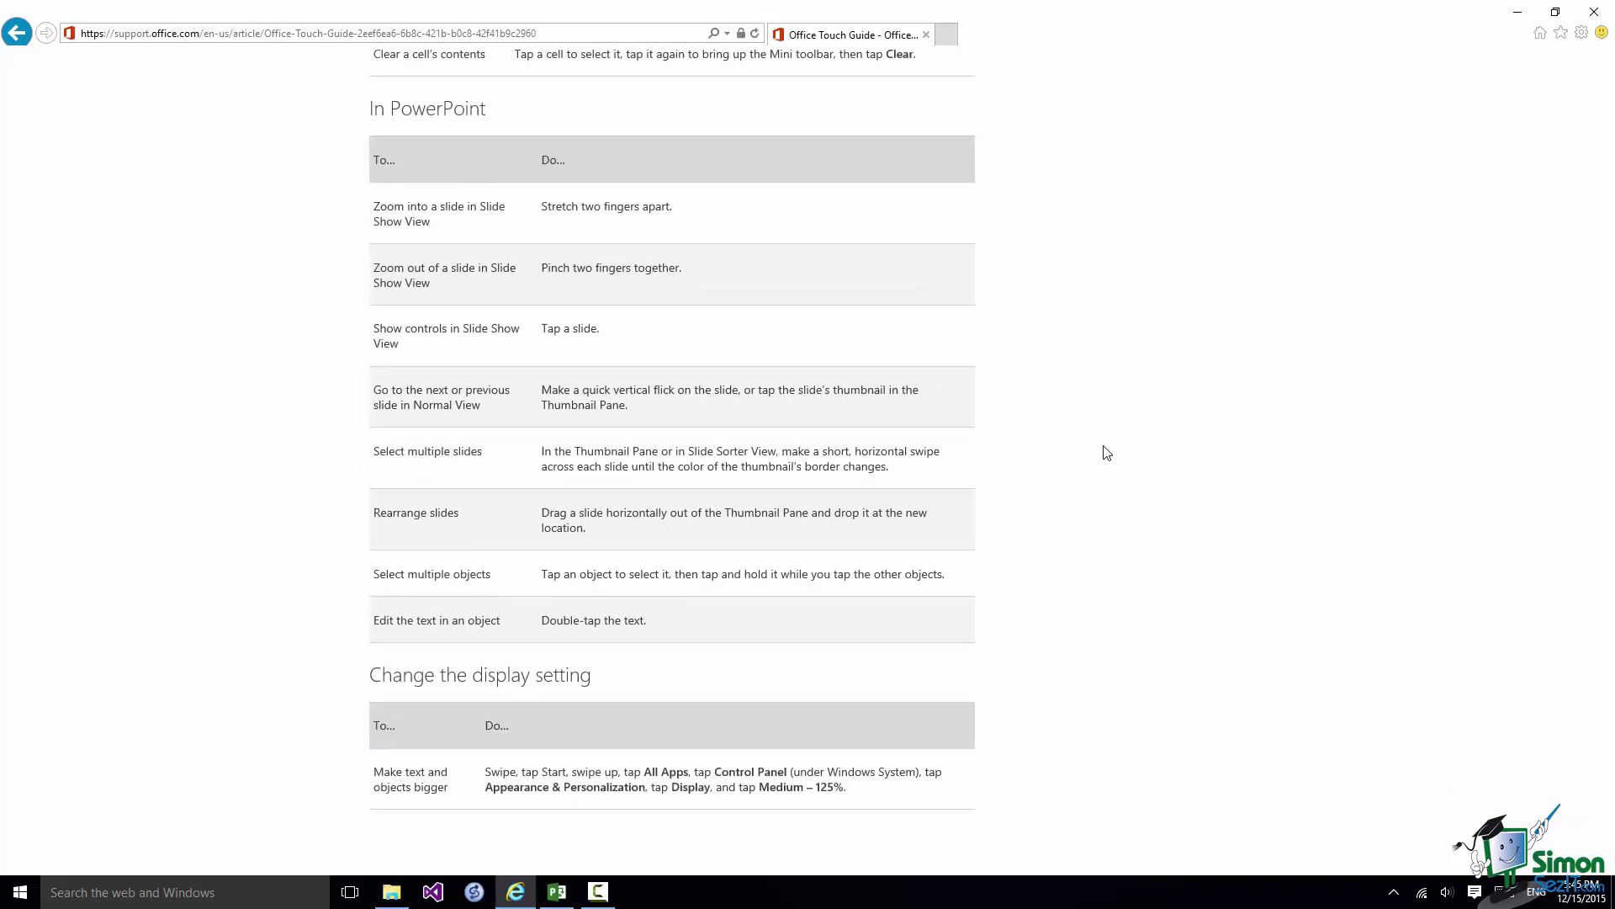
scroll(1107, 454, "up", 6)
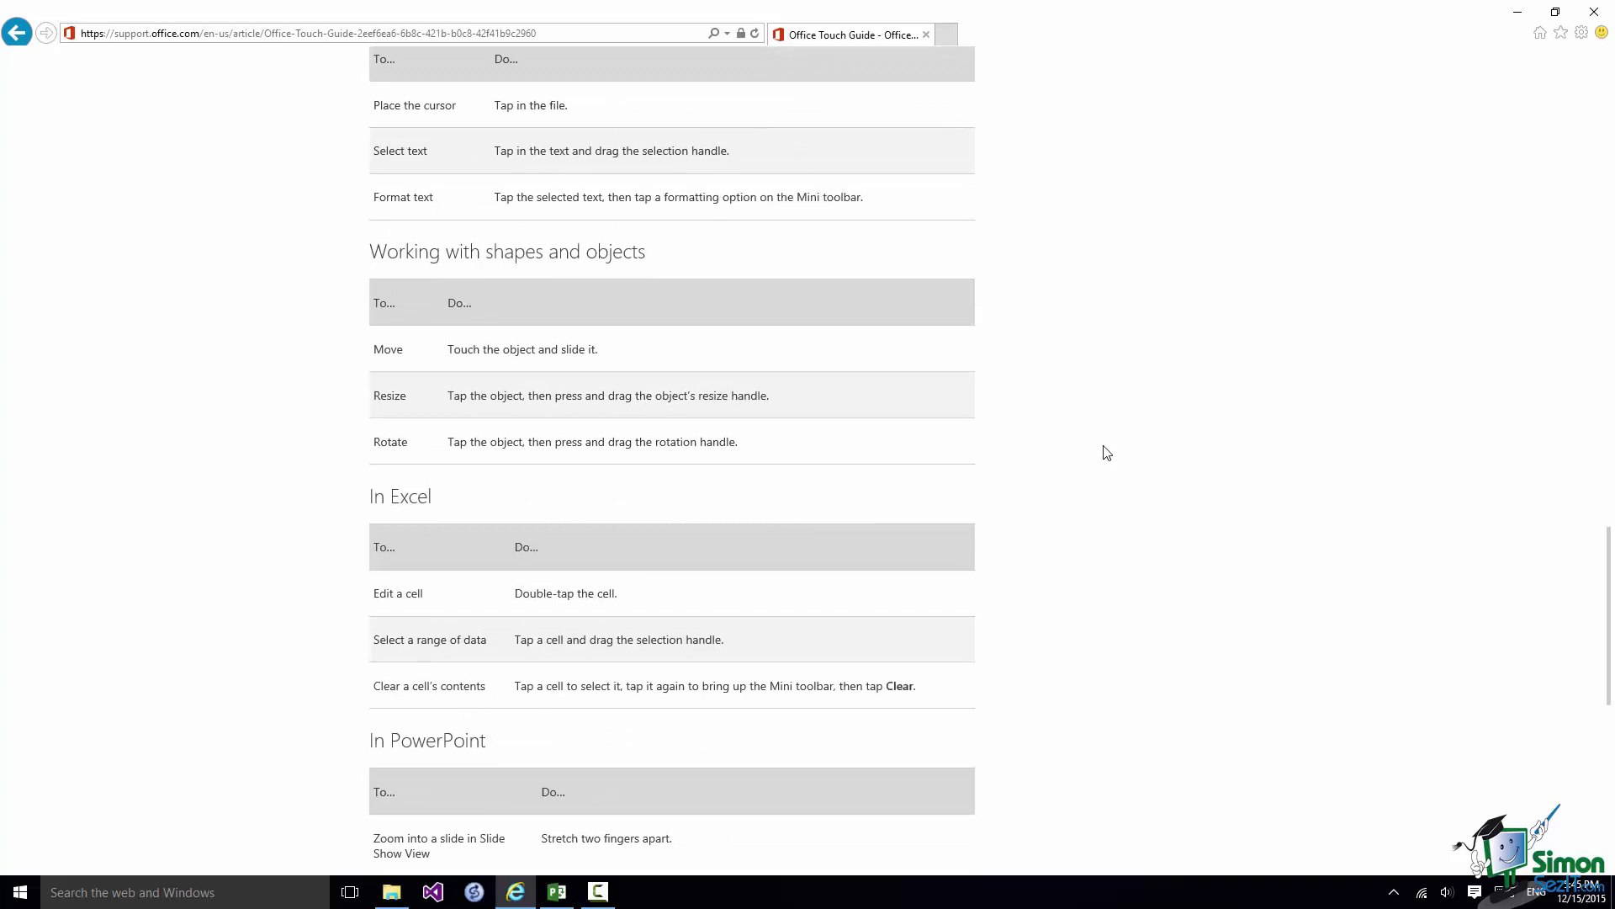
scroll(1107, 454, "up", 1)
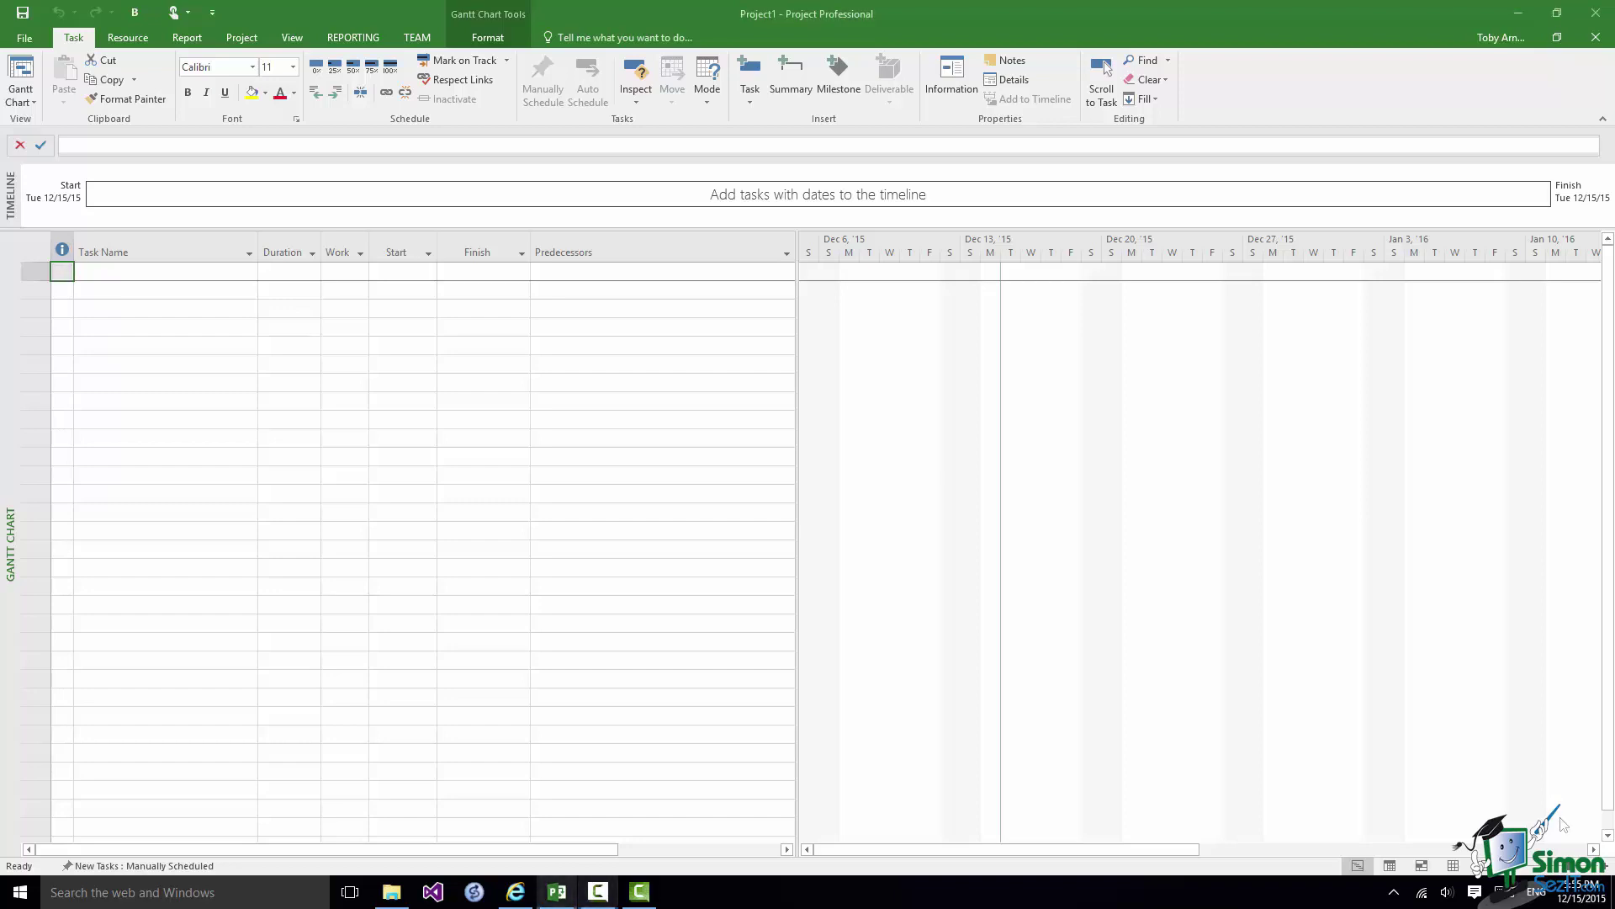
- Switch Project 2016 to Touch mode using the Quick Access Toolbar's Touch/Mouse Mode button
left_click(175, 13)
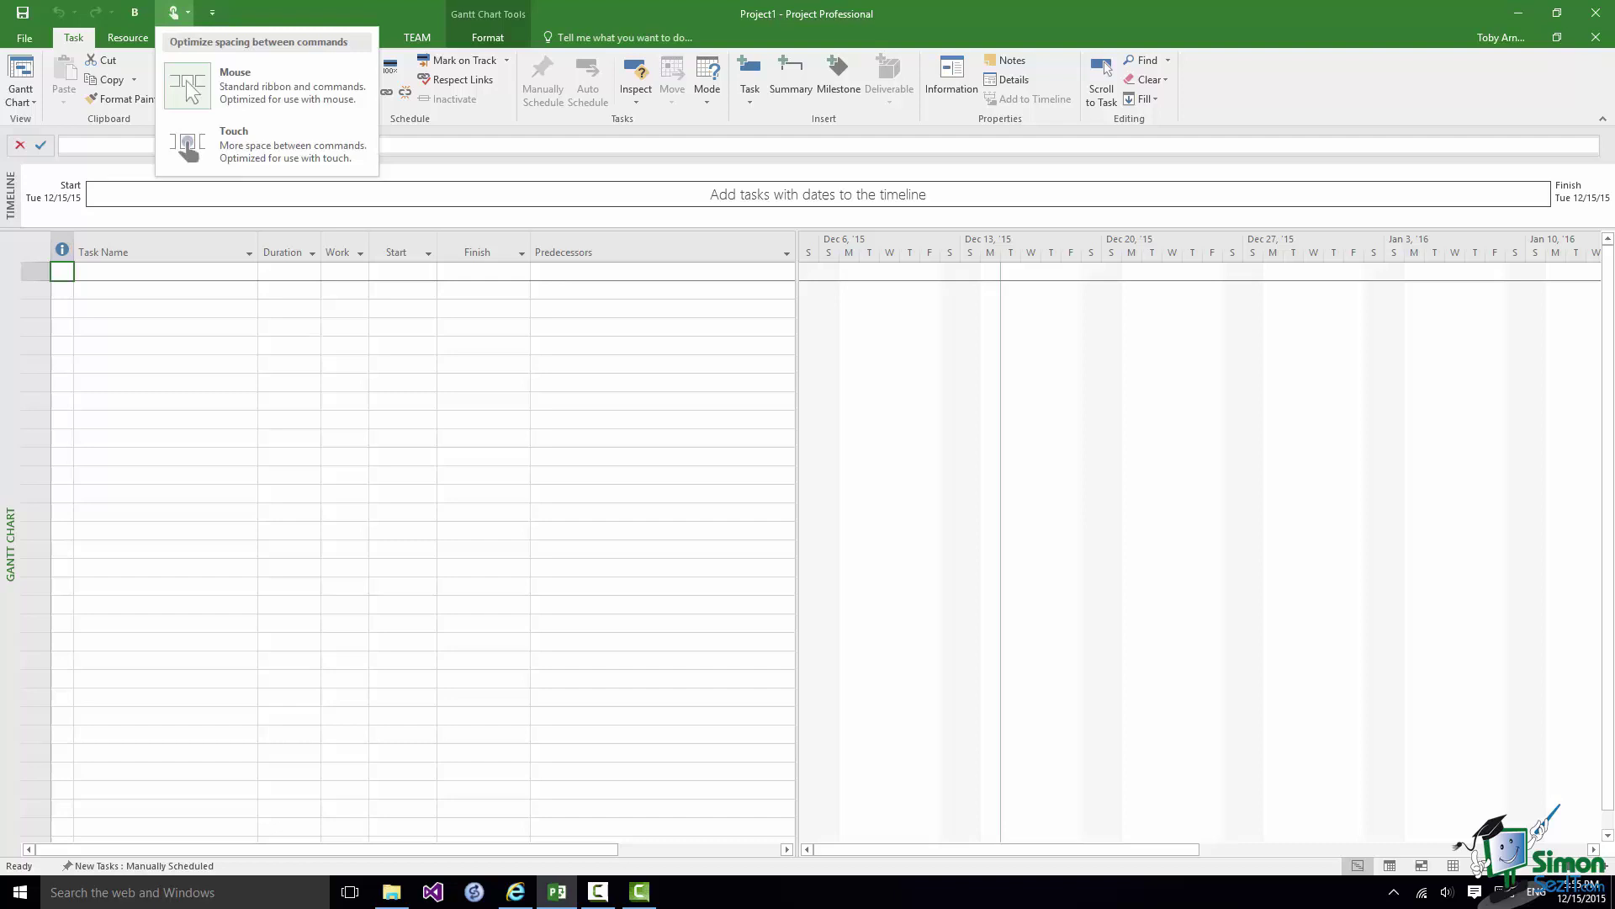
left_click(234, 131)
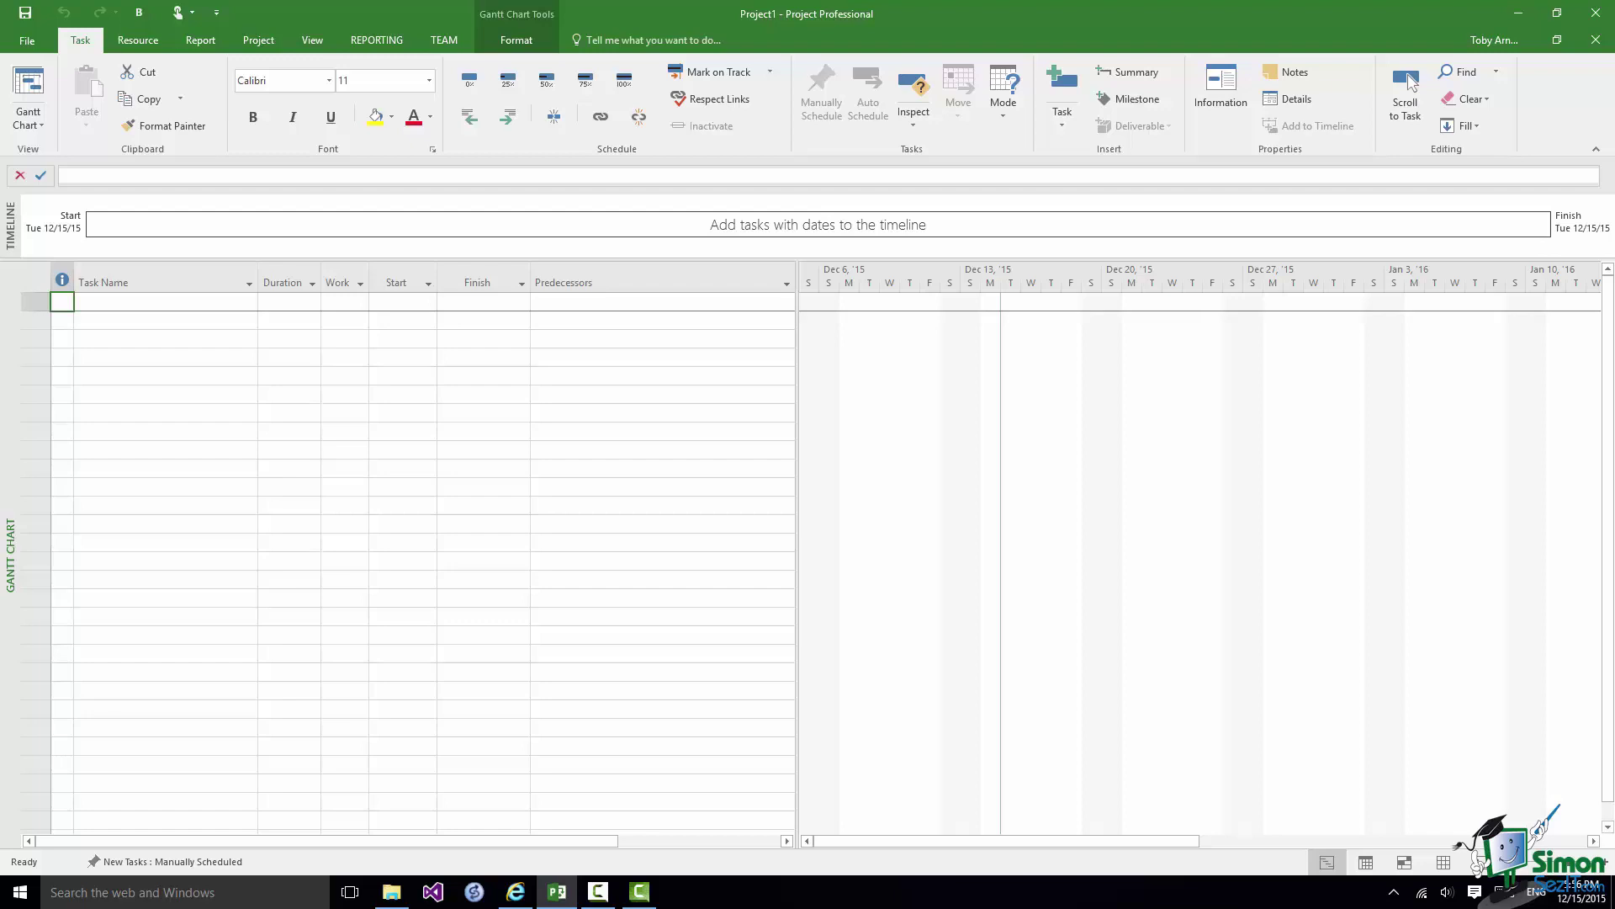
- Select the first Task Name cell and bring up the Windows touch keyboard
left_click(165, 301)
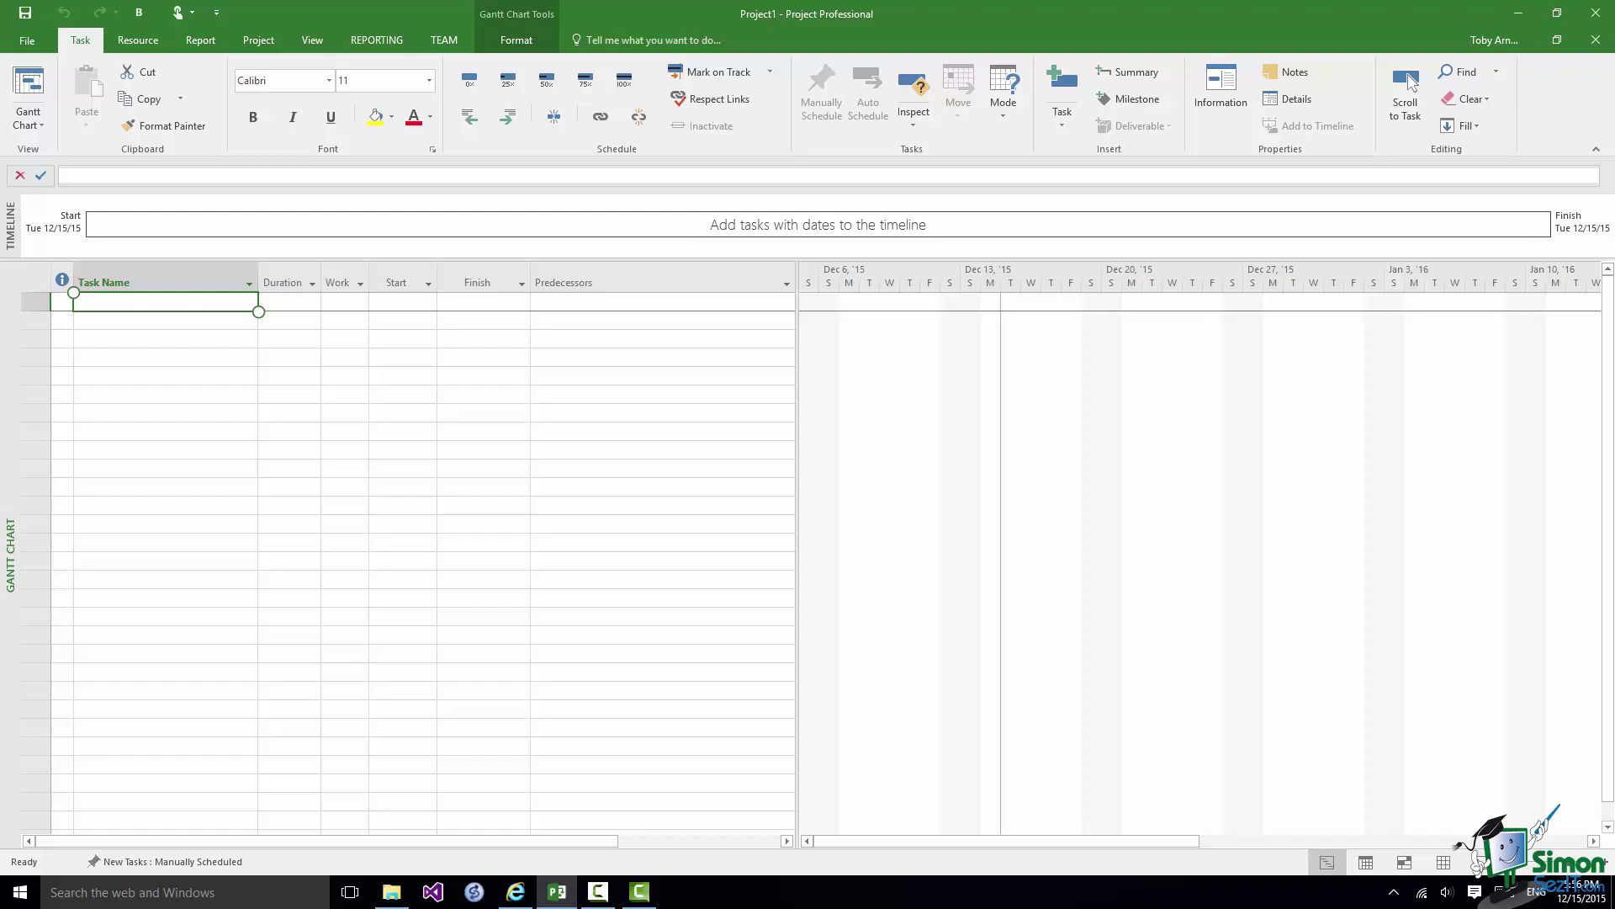
left_click(1500, 892)
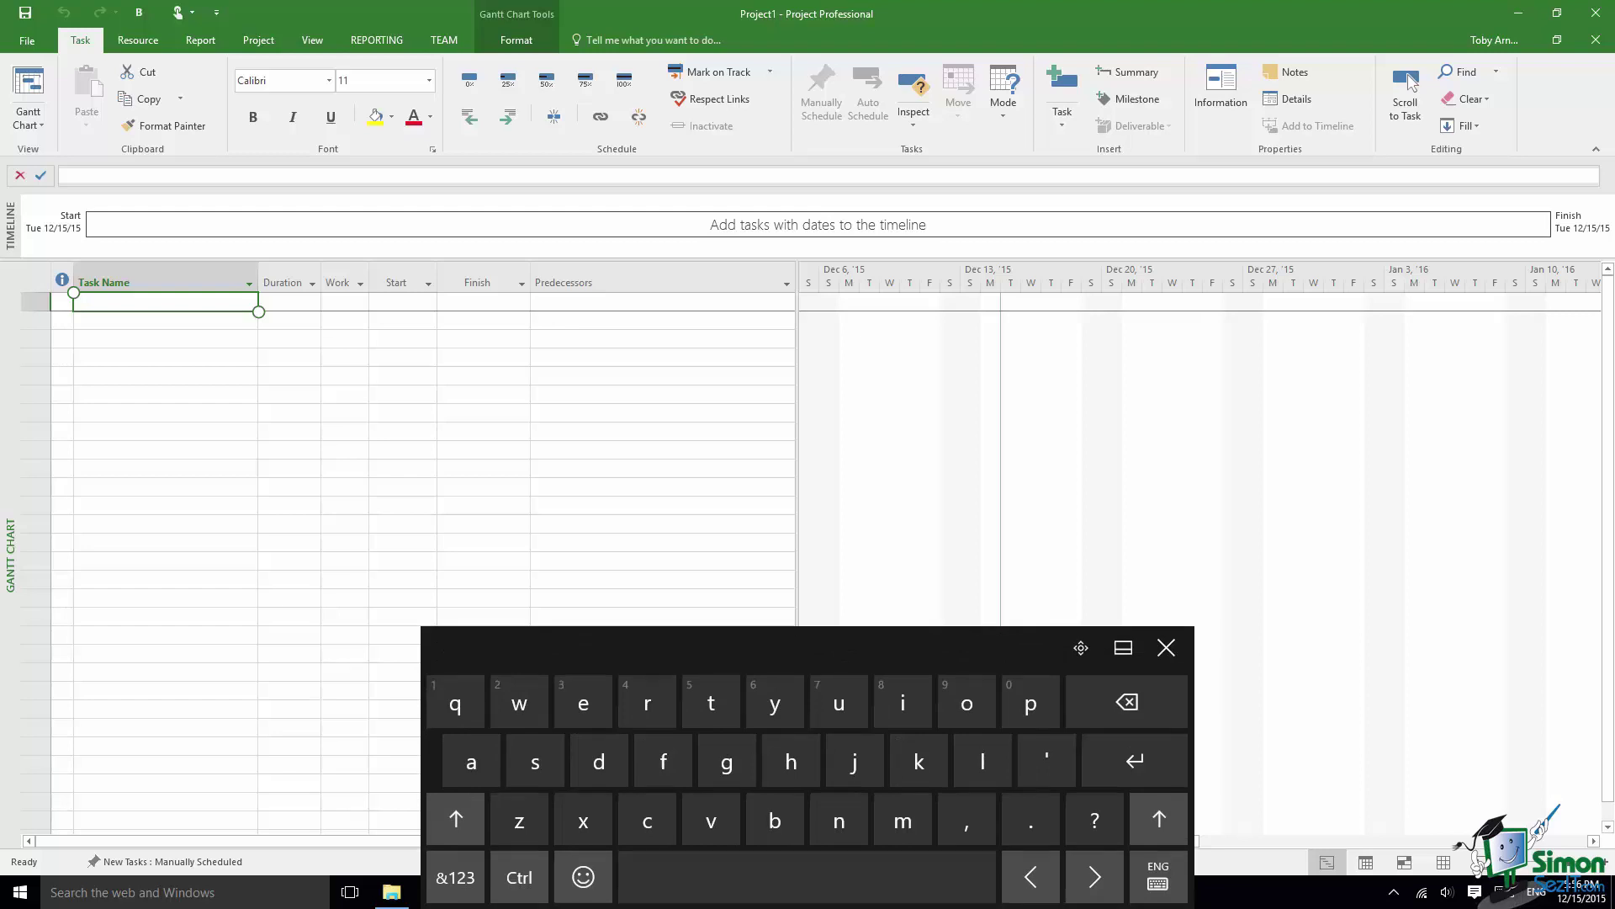
- Enter two tasks named 'task 1' and 'task 2' in the Task Name column
type("task 1")
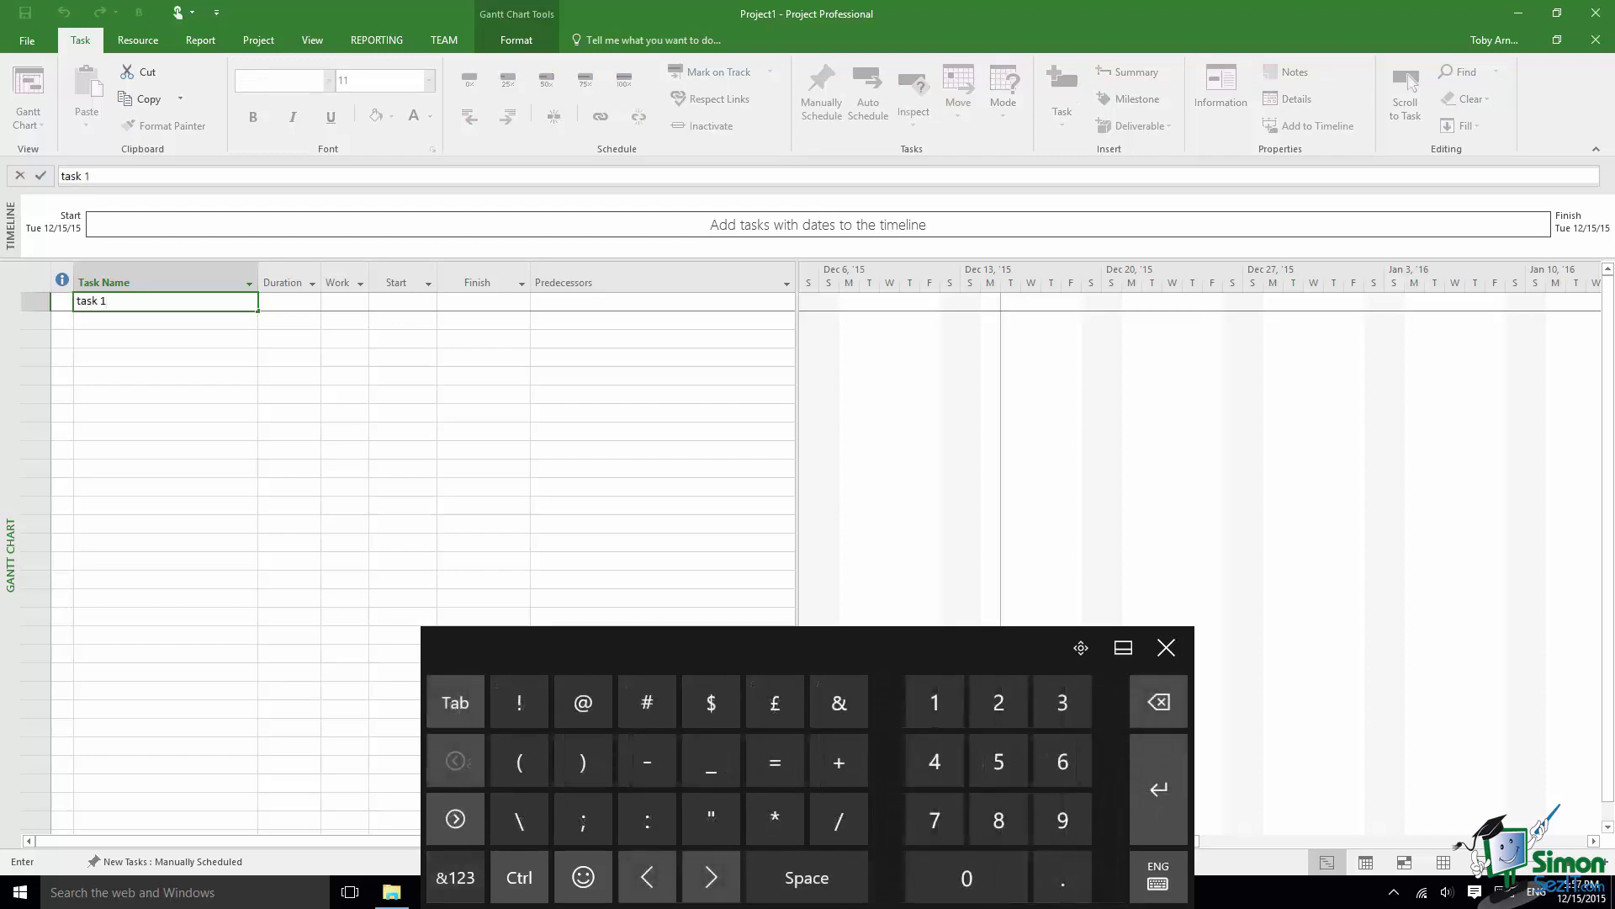
key("Return")
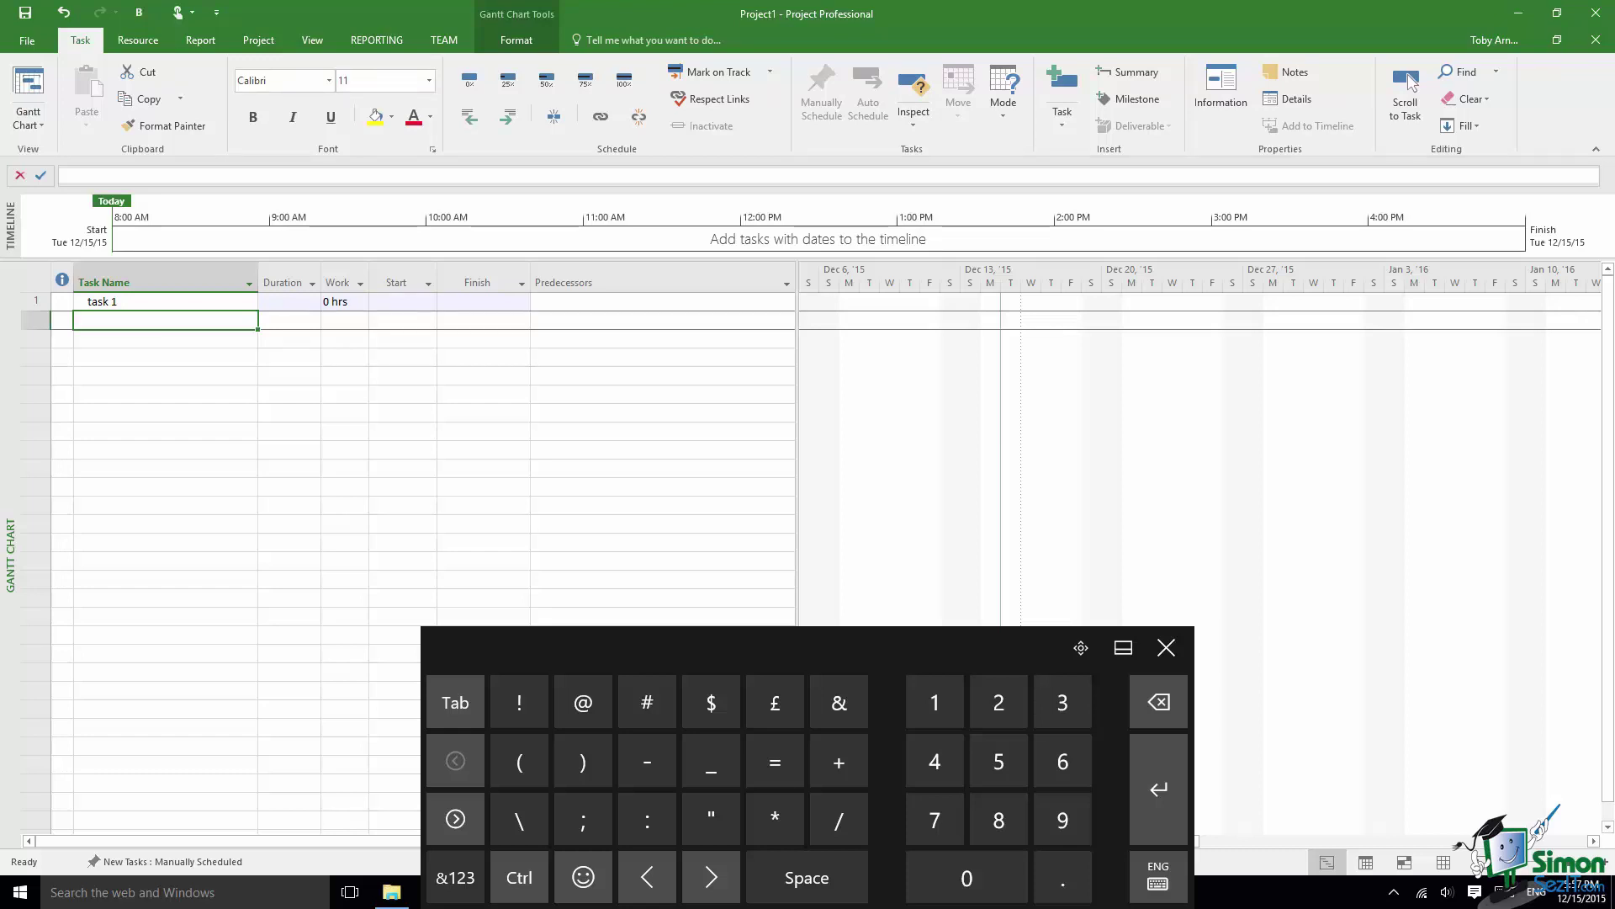
type("task 2")
key("Return")
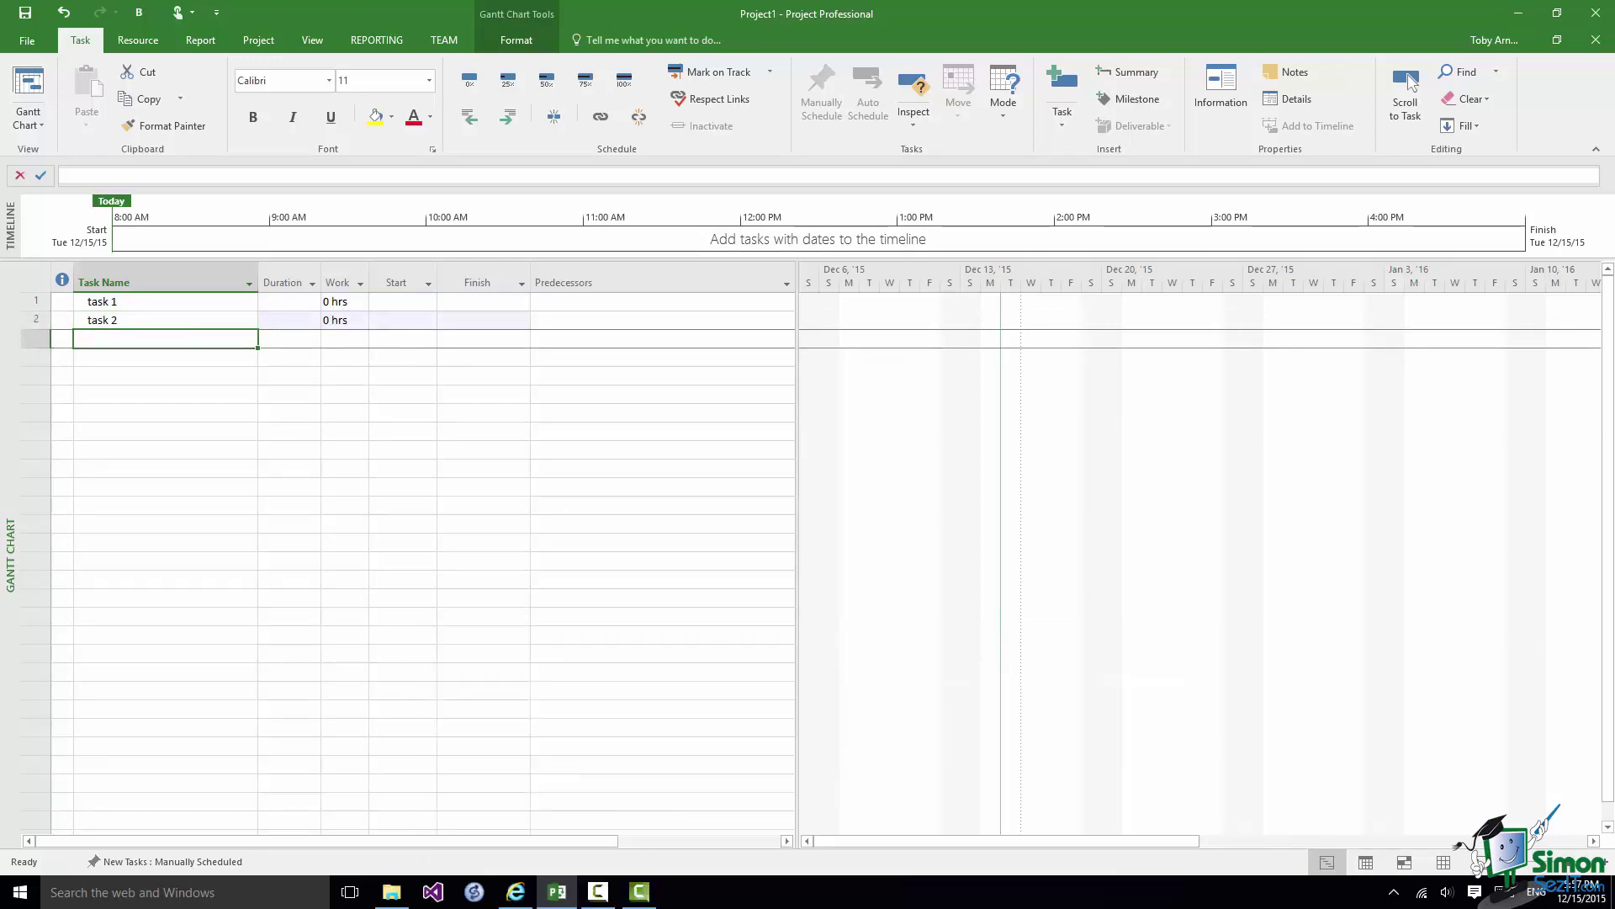
- Select the task 1 name cell and extend the selection down to task 2 with Shift+Down
left_click(164, 338)
left_click(164, 301)
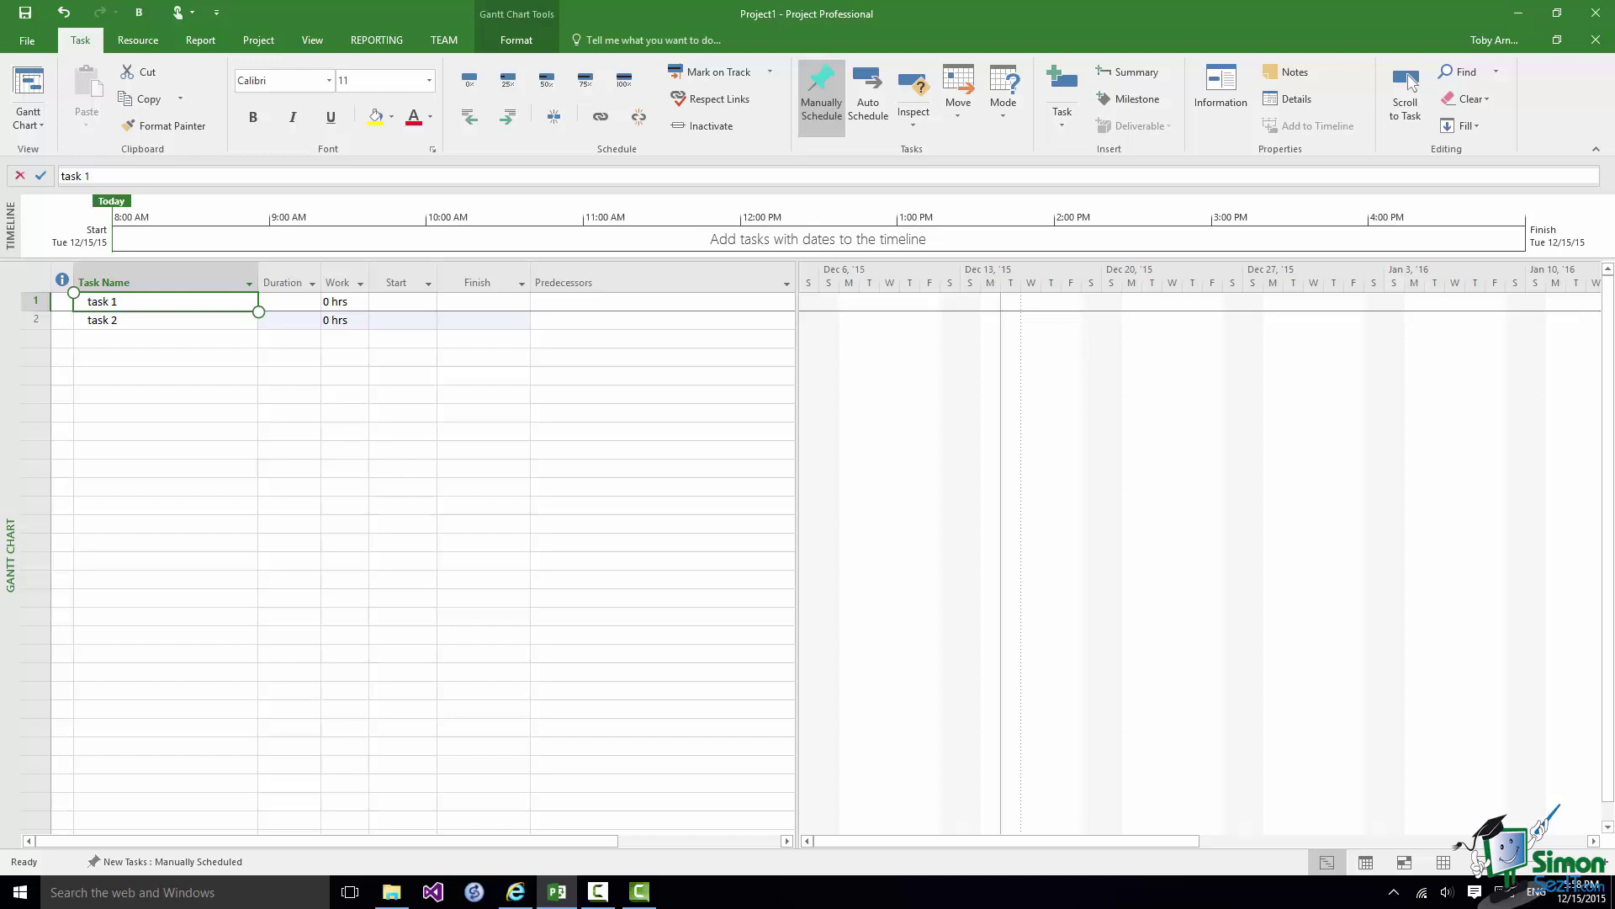
key("shift+Down")
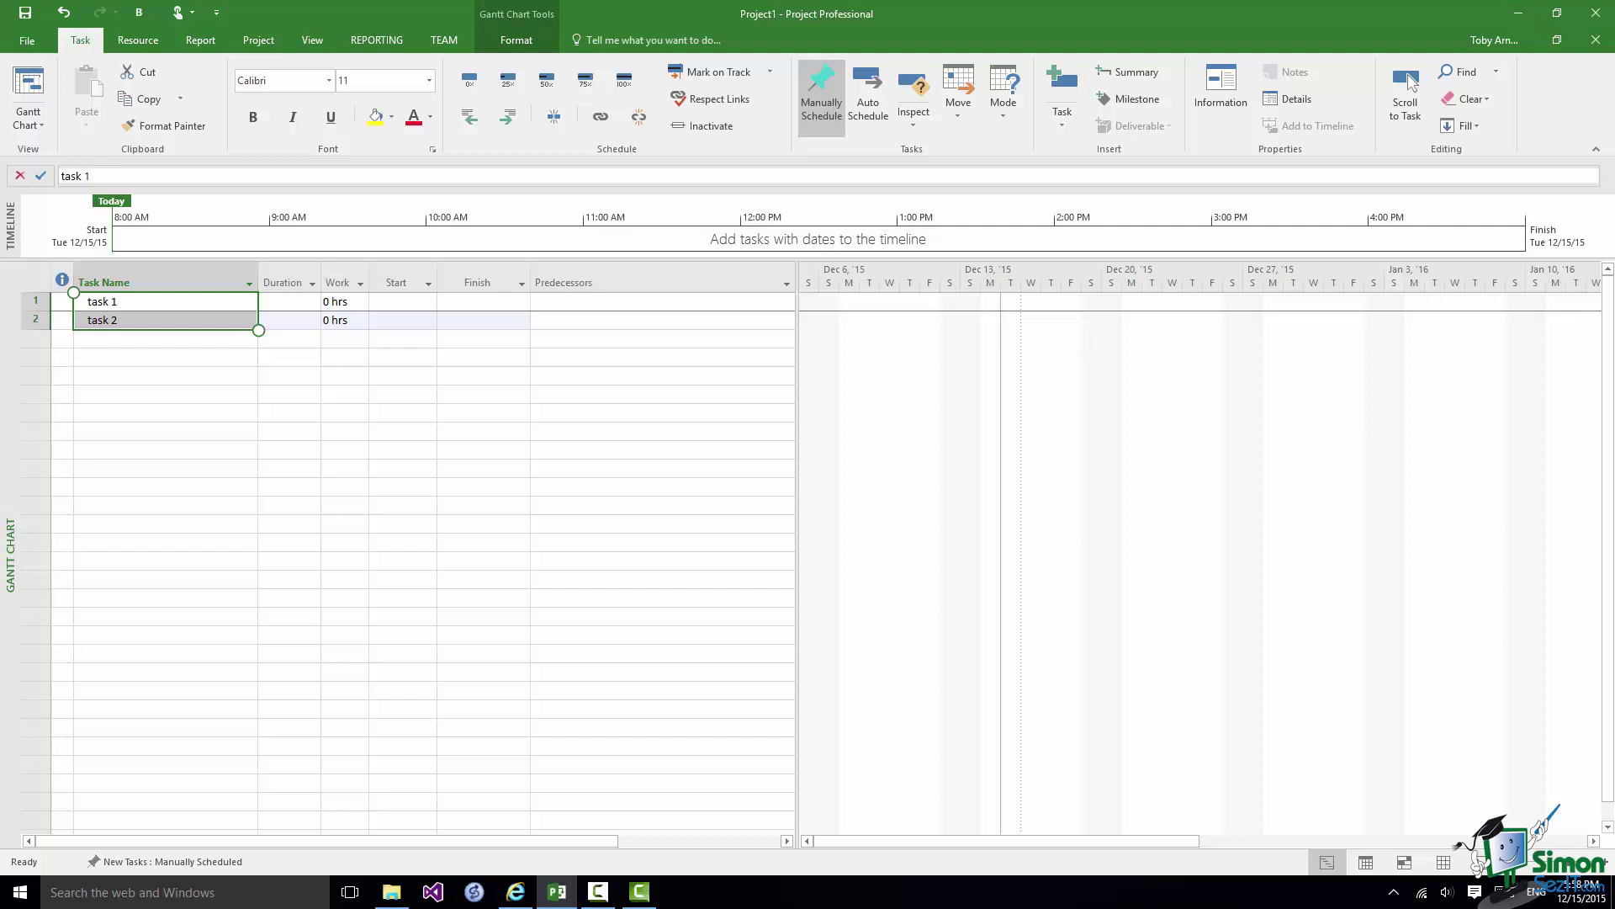
- Bold the selected task 1 and task 2 names with Ctrl+B
key("ctrl+b")
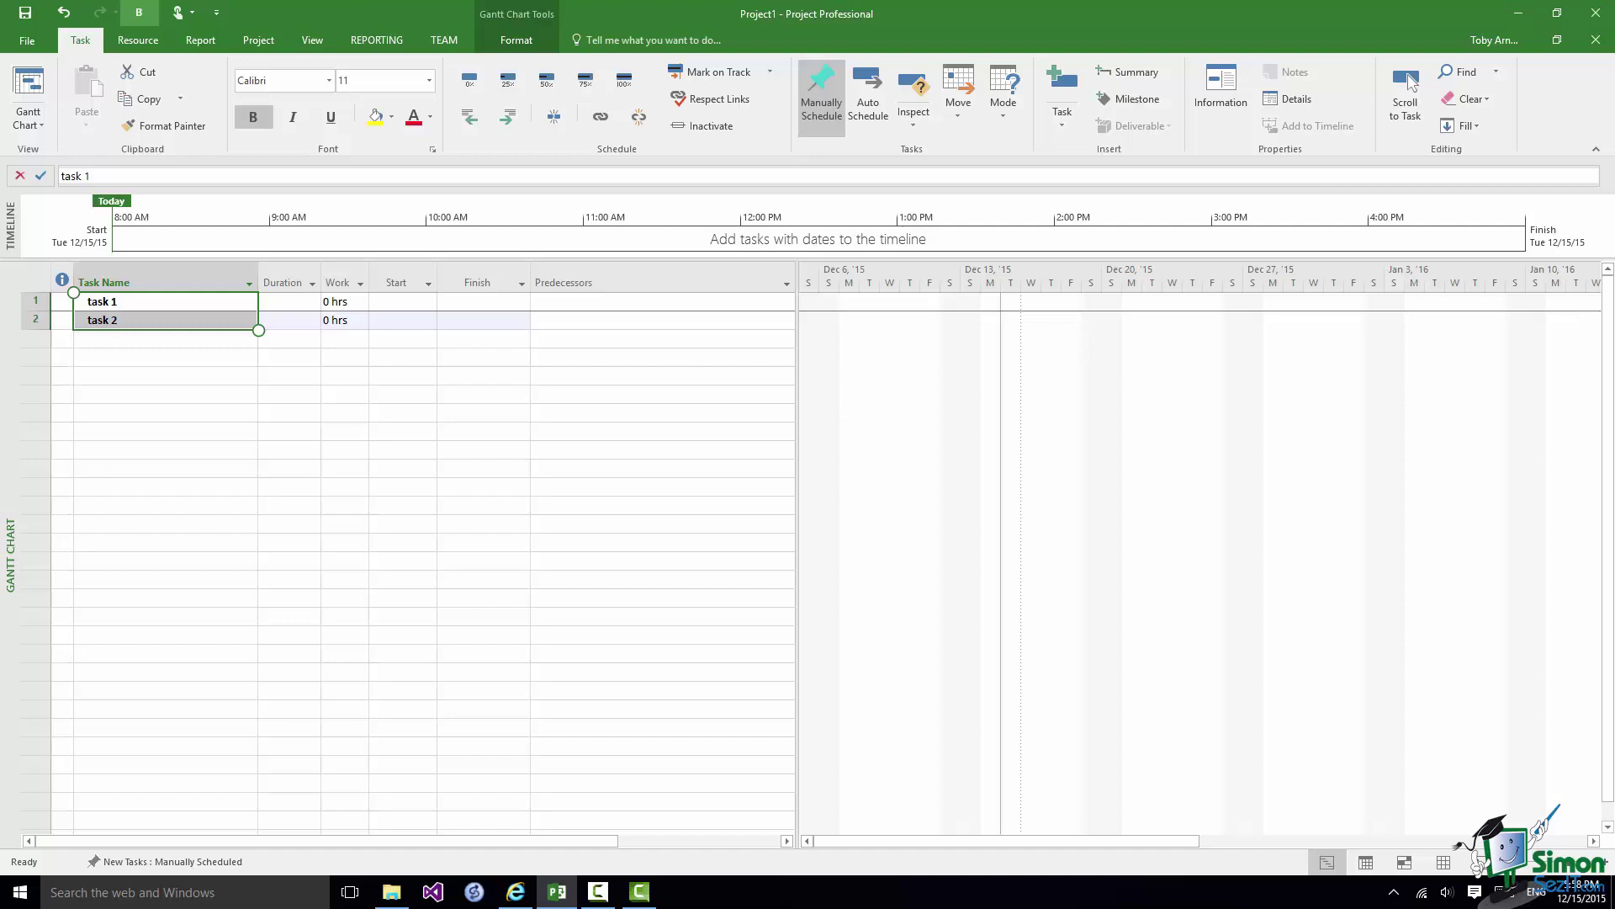
key("shift+F10")
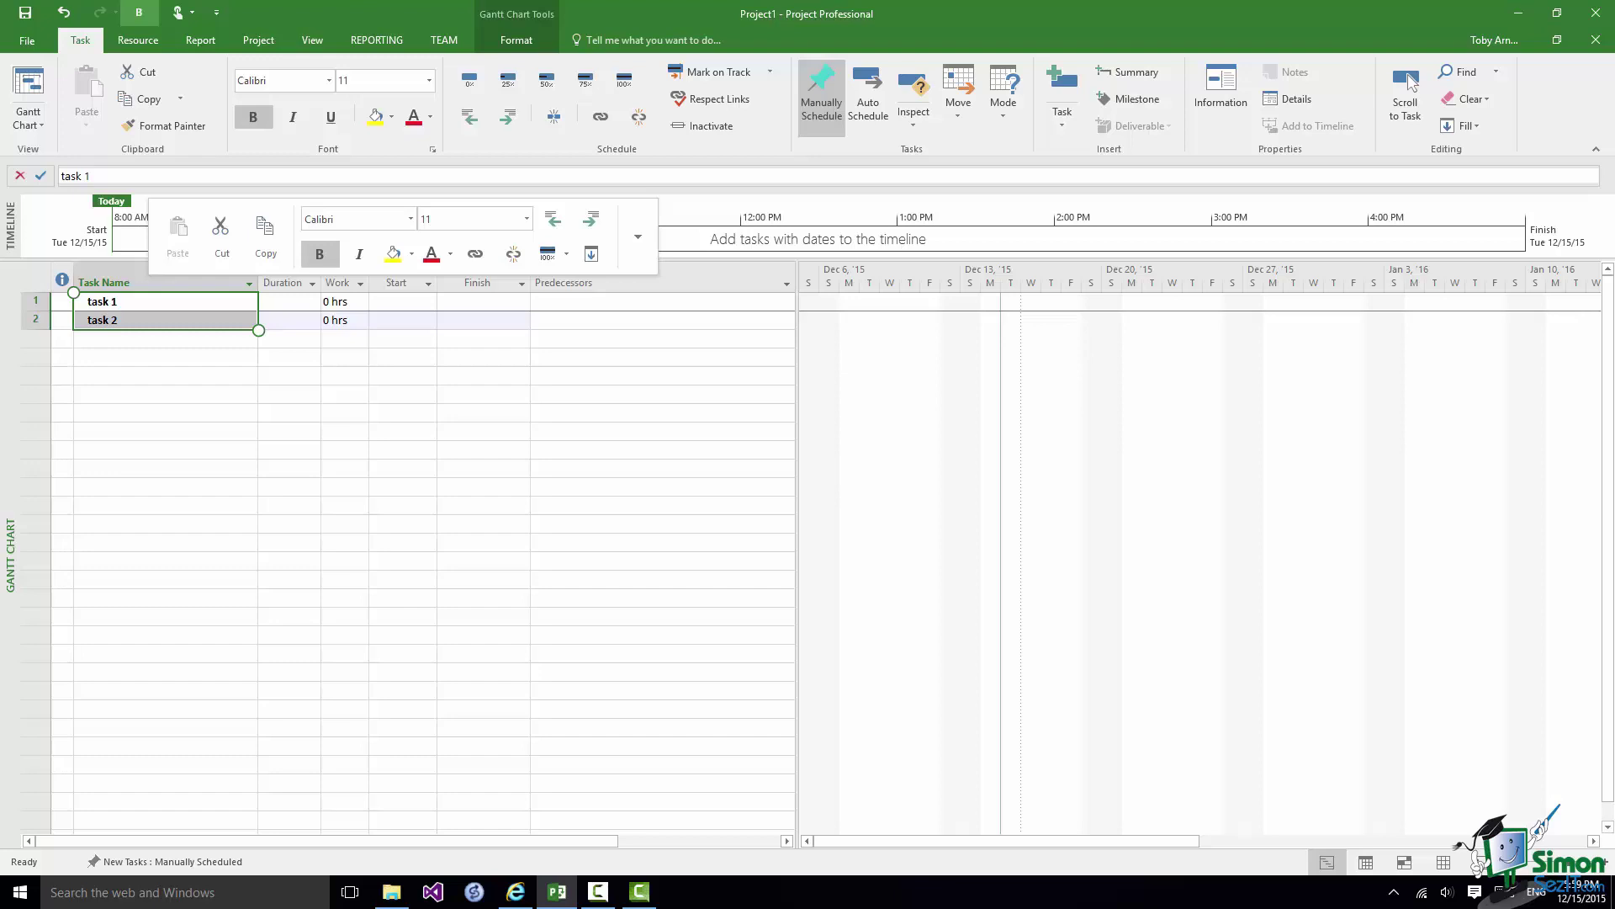
left_click(638, 236)
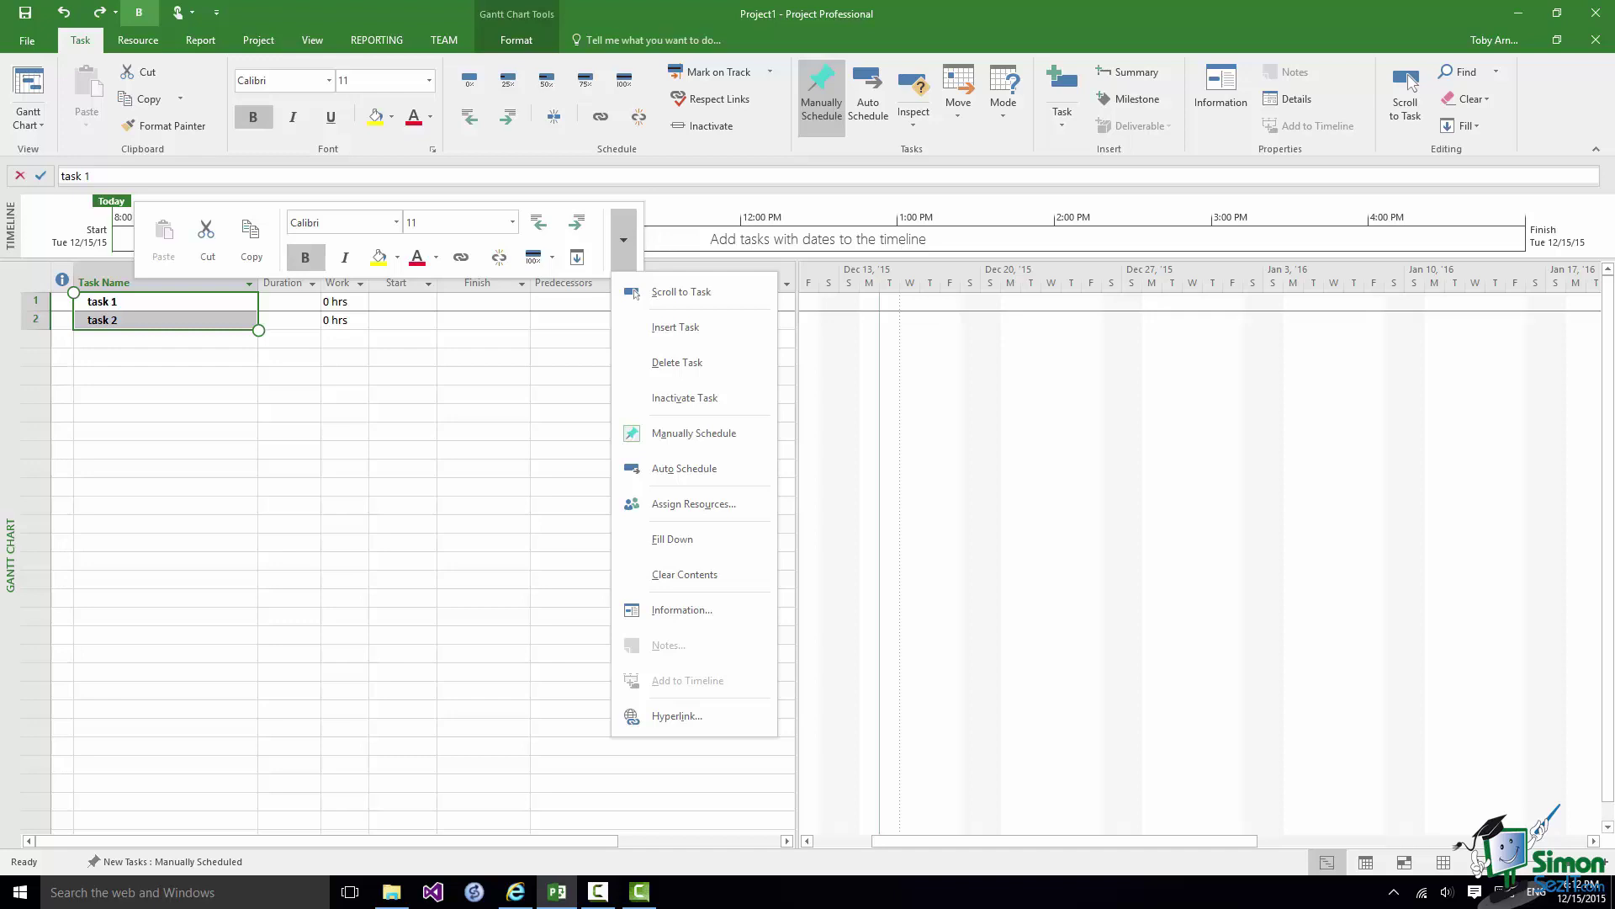
- Select task 2's Start cell and zoom the timescale to quarters and months, spanning 2016 into 2018
left_click(636, 292)
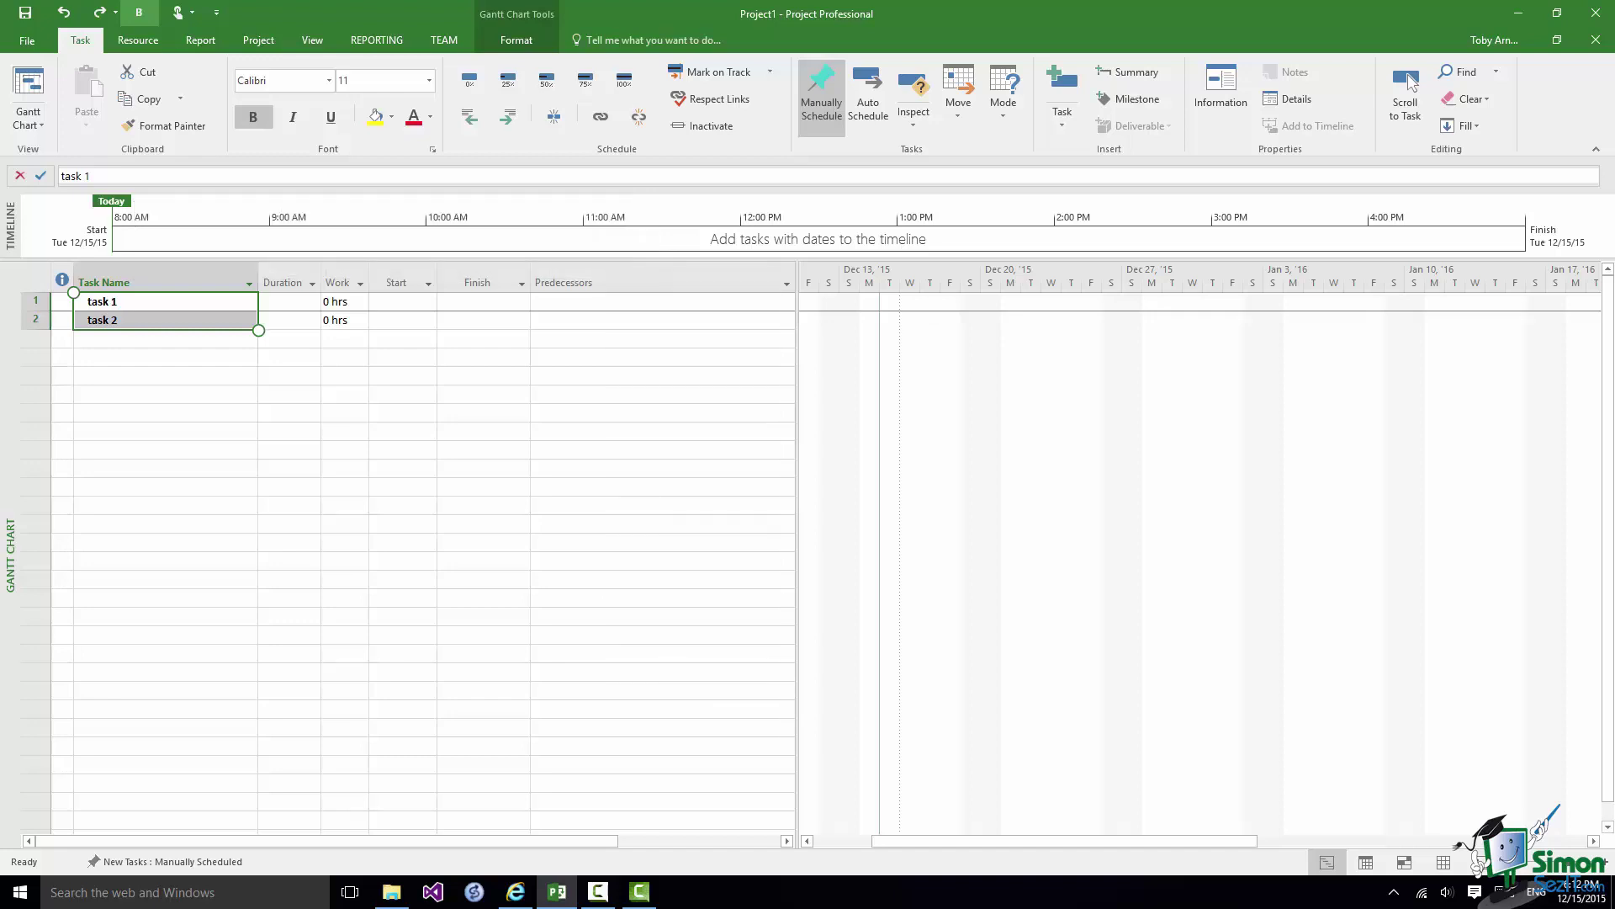
left_click(402, 320)
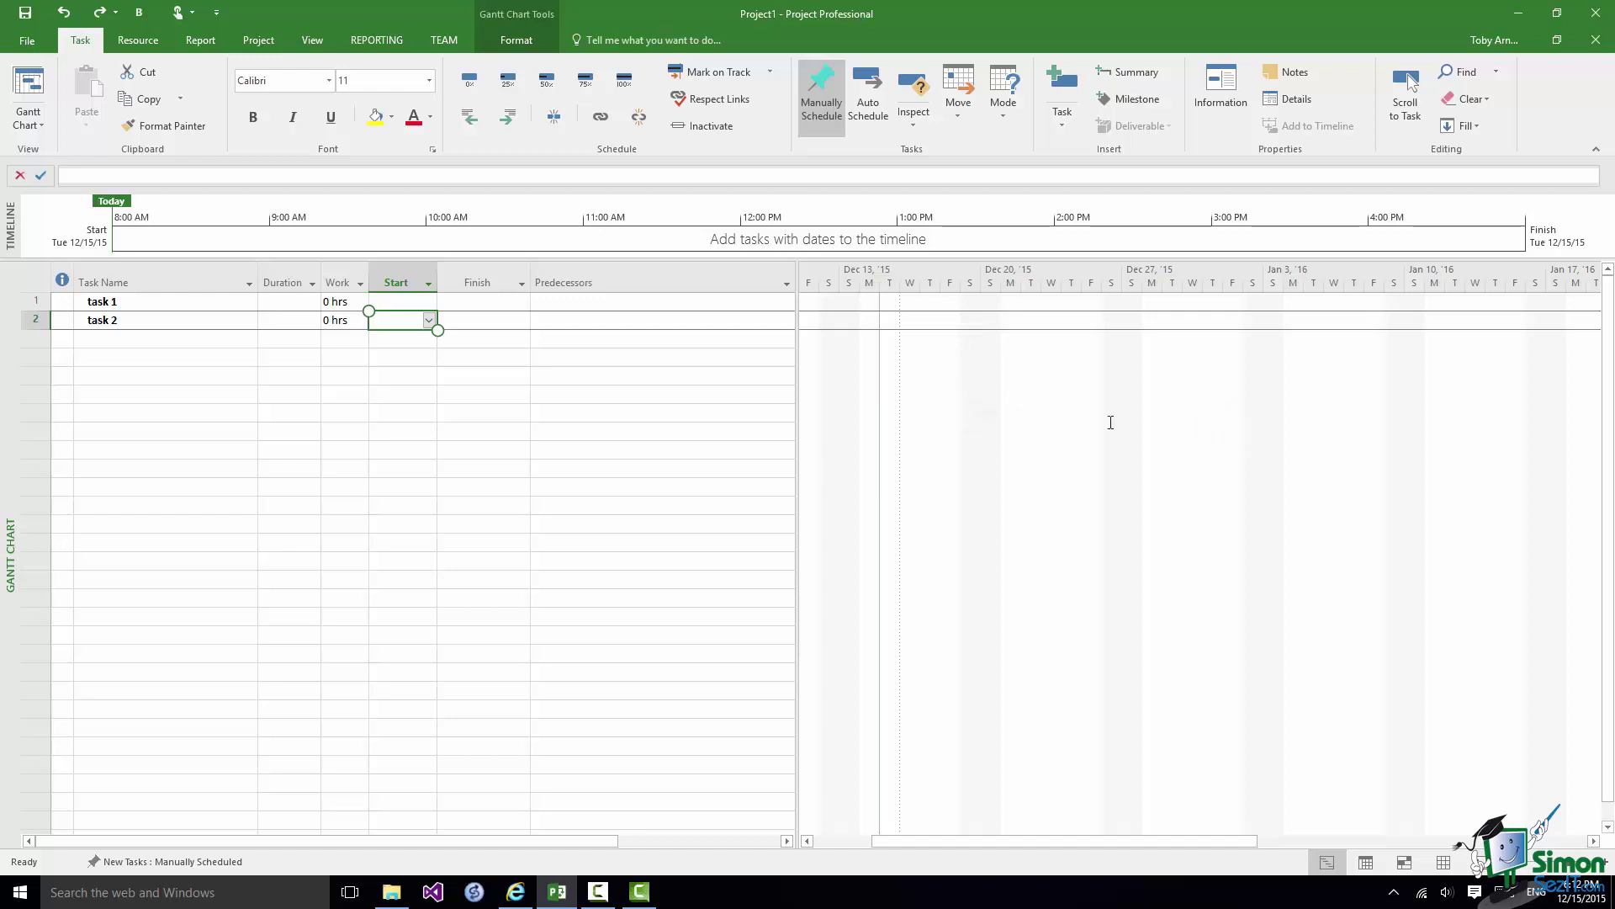
scroll(1111, 422, "down", 3, "ctrl")
scroll(1208, 418, "right", 3)
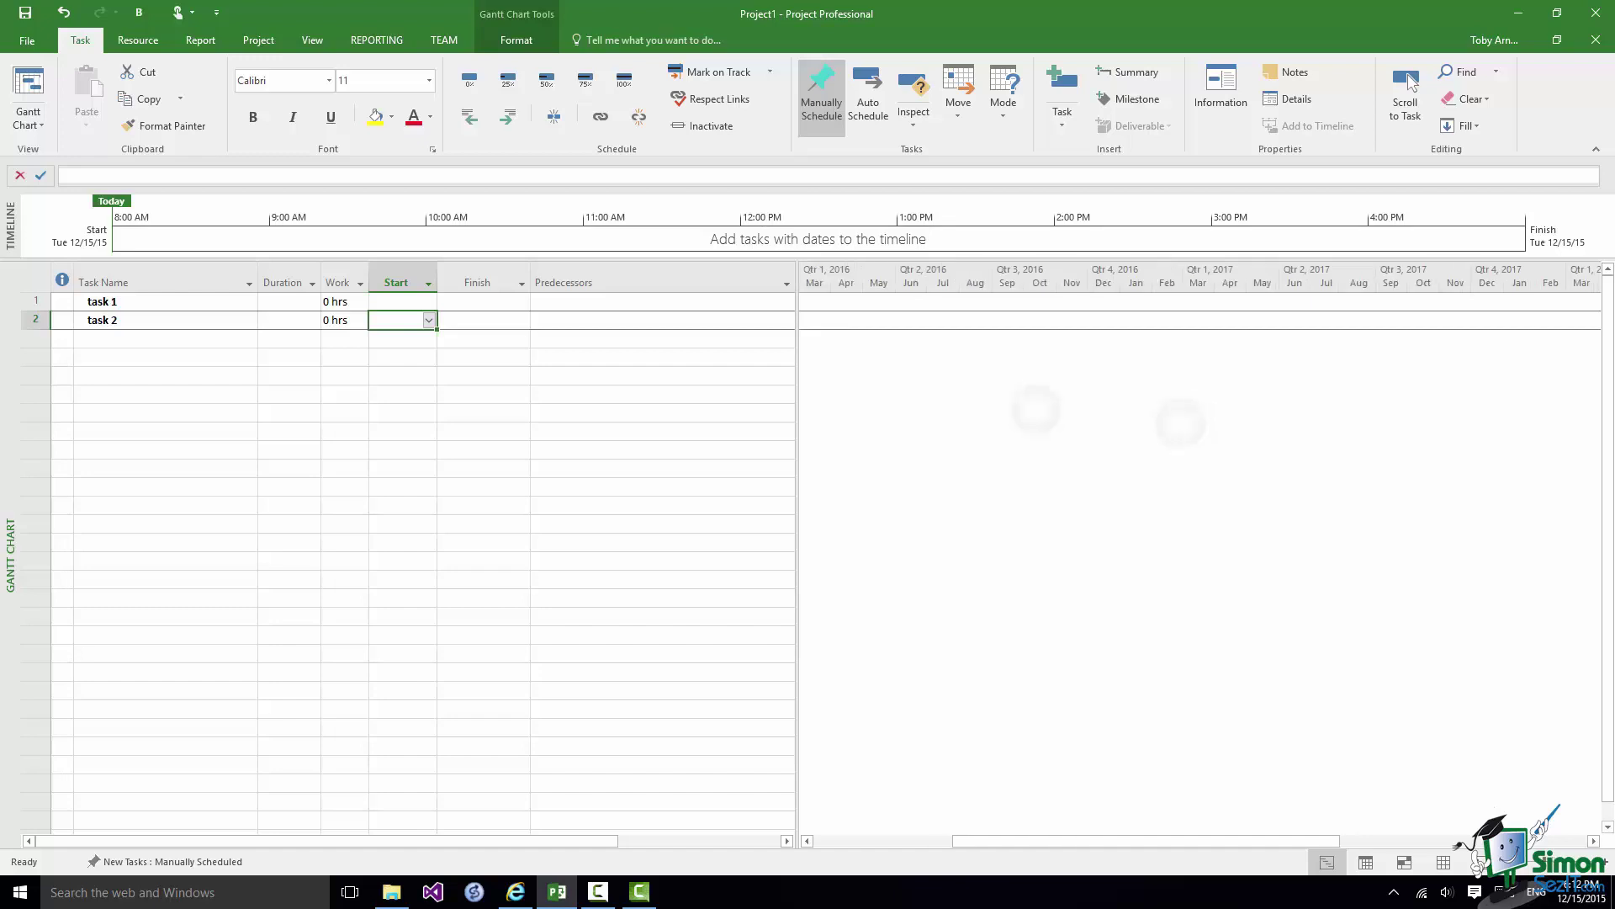
scroll(1178, 421, "up", 3, "ctrl")
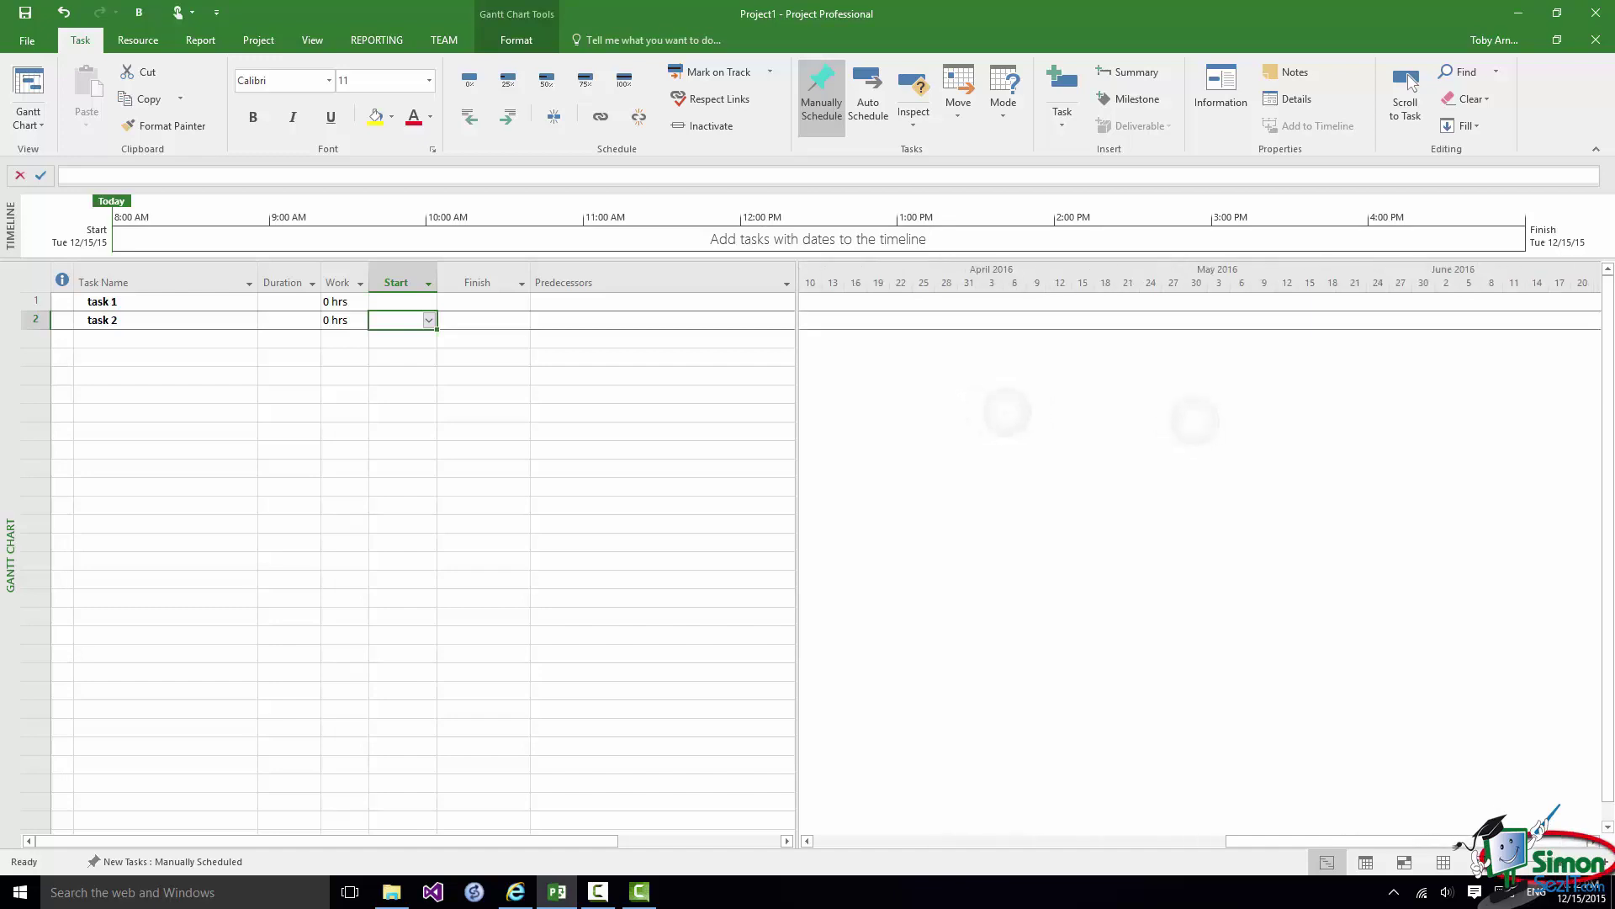
scroll(1101, 417, "down", 3, "ctrl")
scroll(1162, 415, "up", 3, "ctrl")
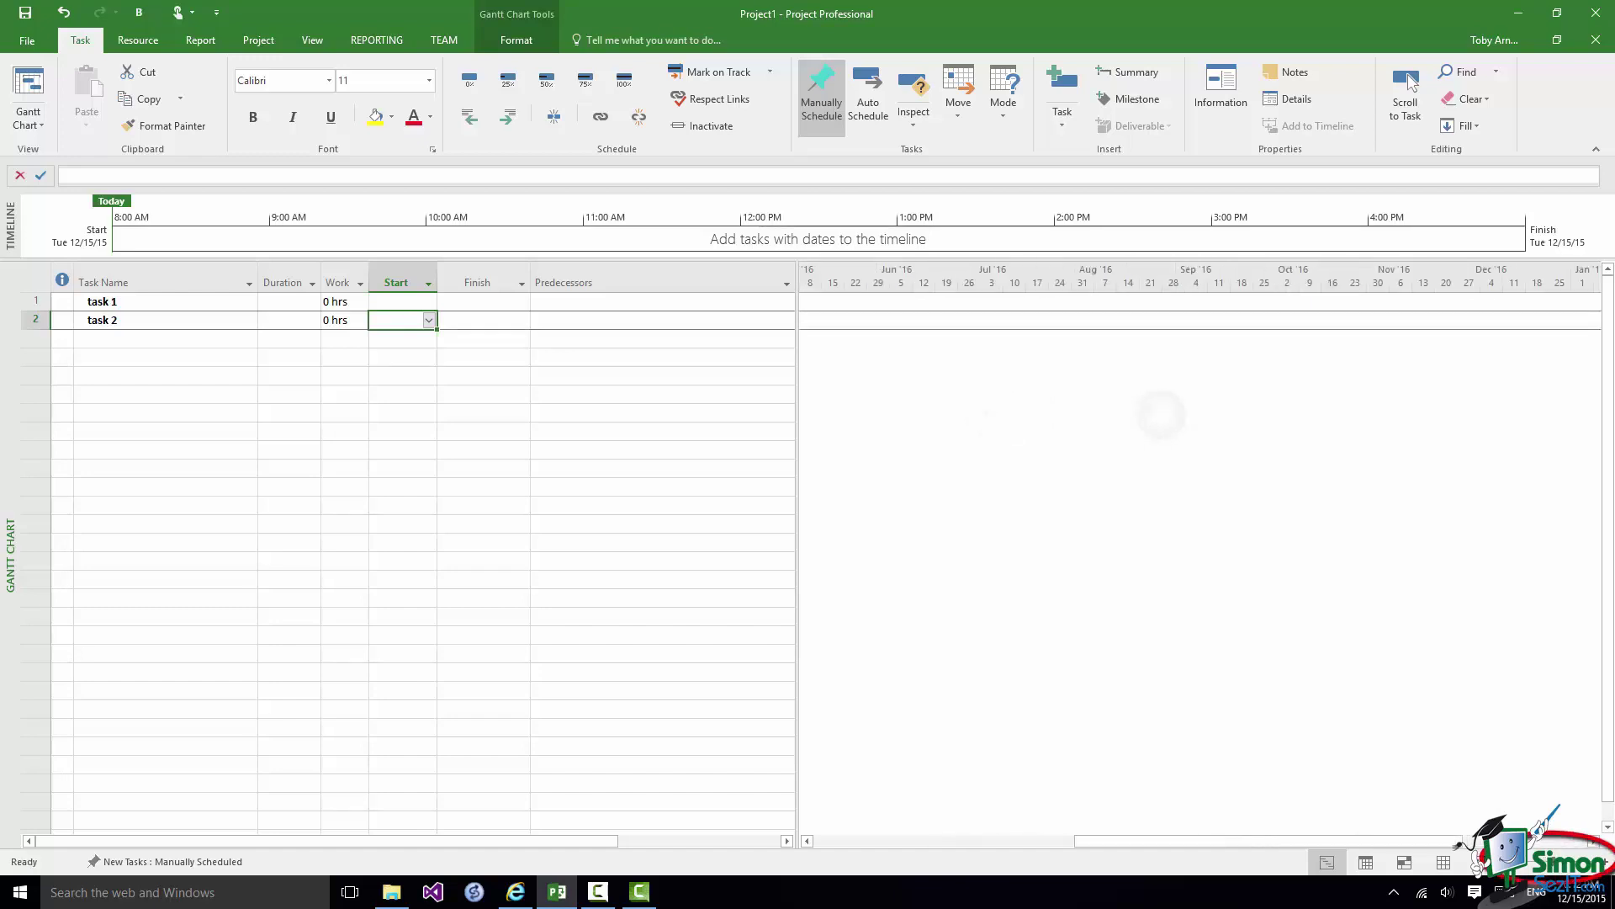
scroll(1161, 415, "down", 3, "ctrl")
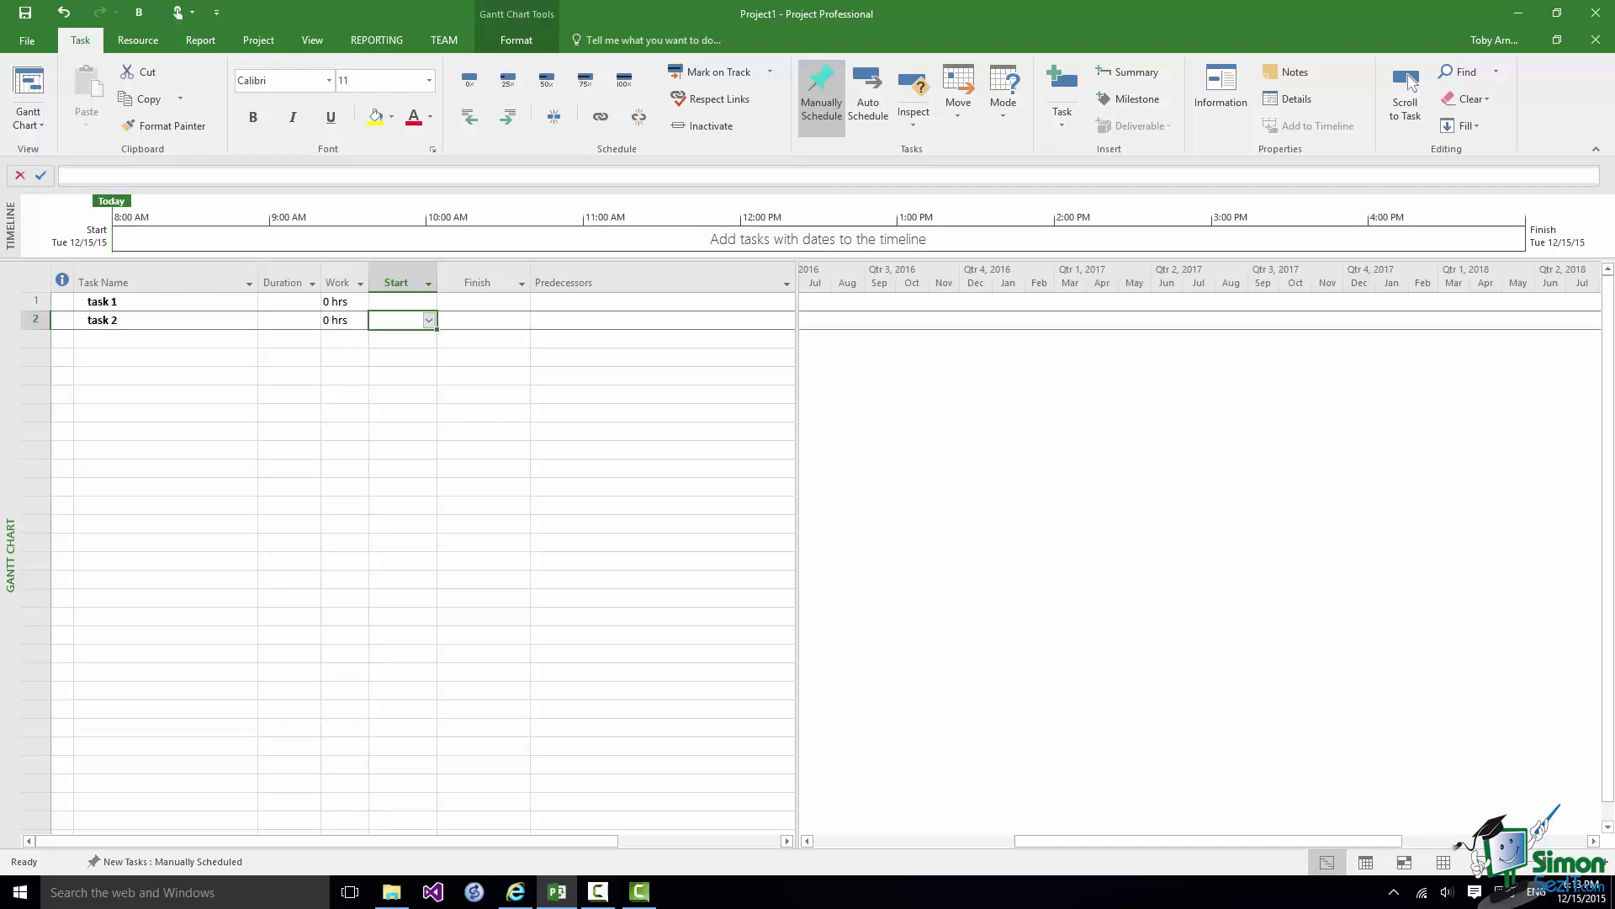
- Set task 1's Duration to 2 days with the Up/Down keys, leaving the entry uncommitted
left_click(286, 301)
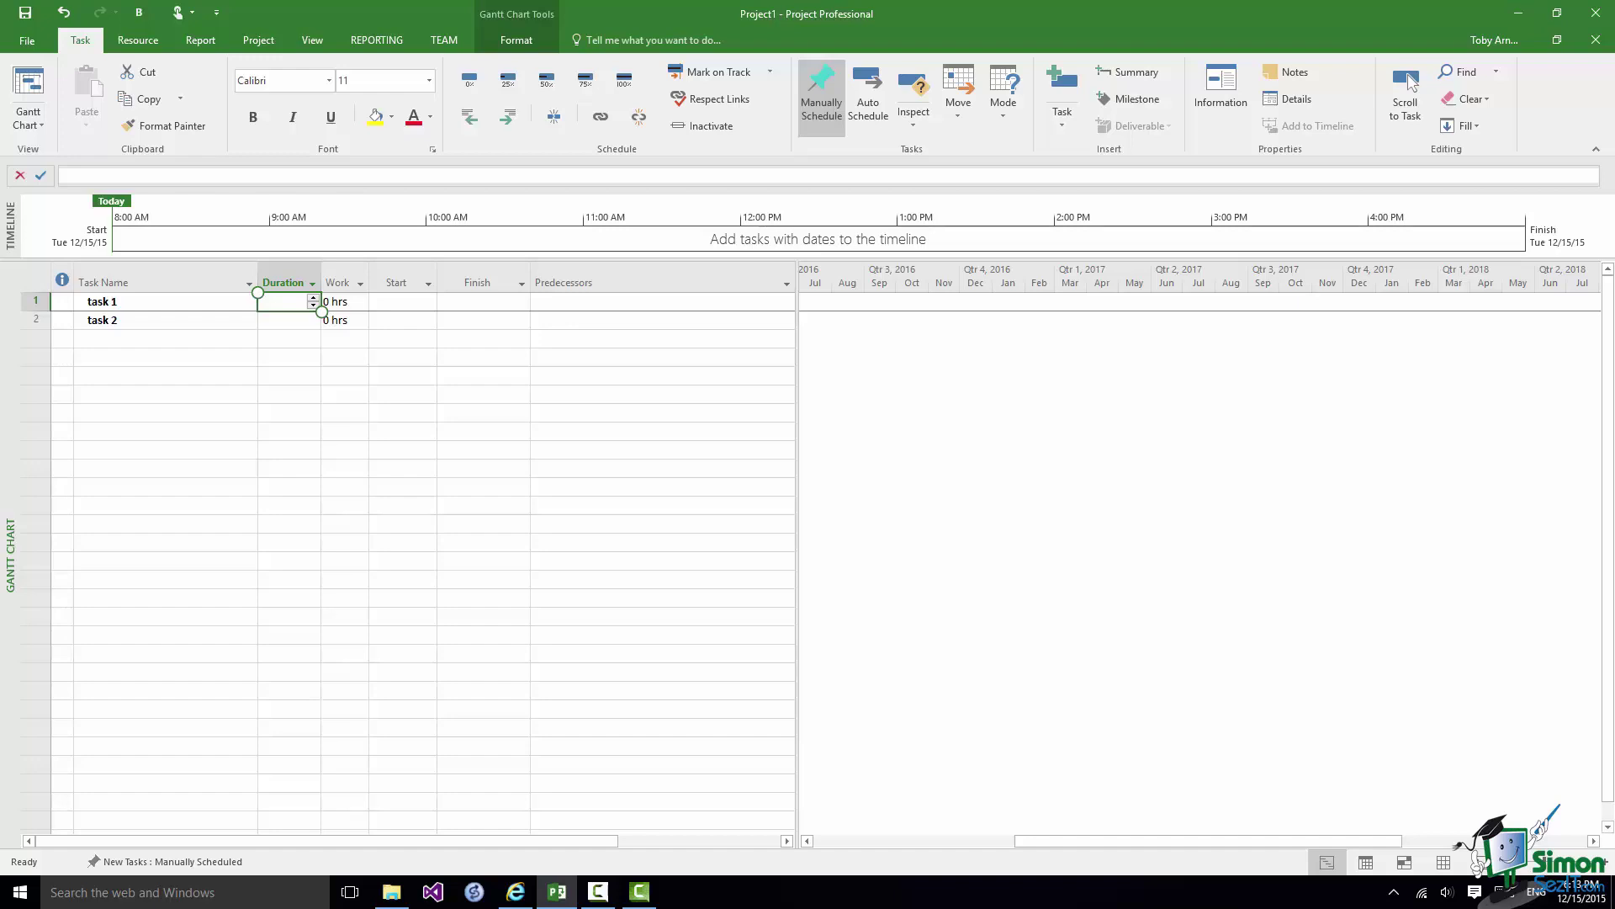
key("F2")
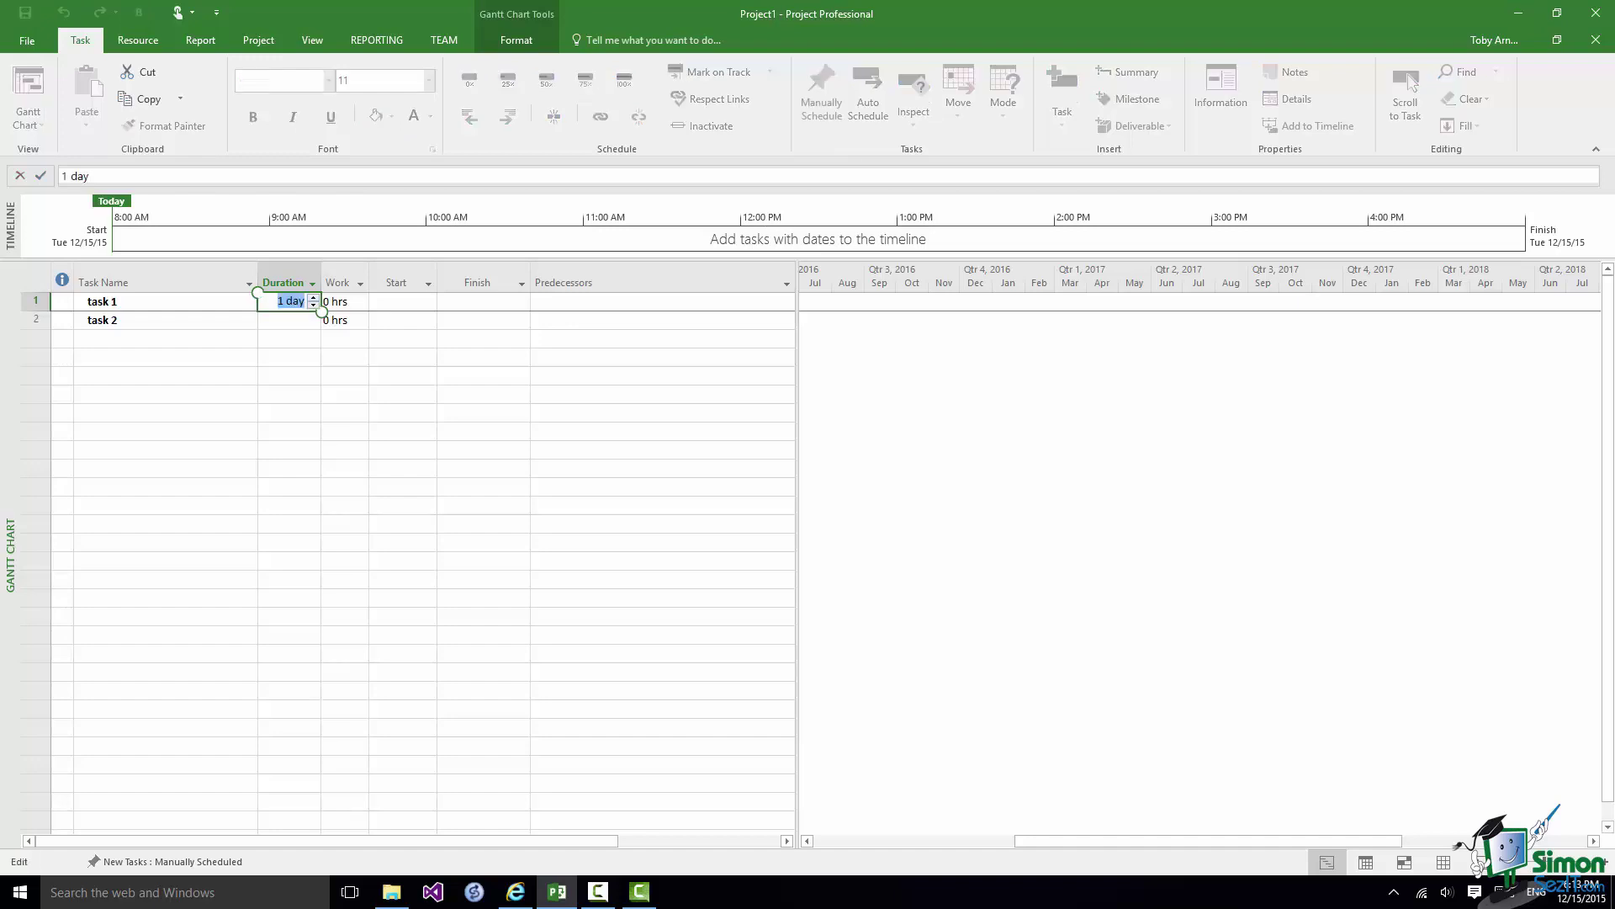
key("Down")
key("Up")
key("Up")
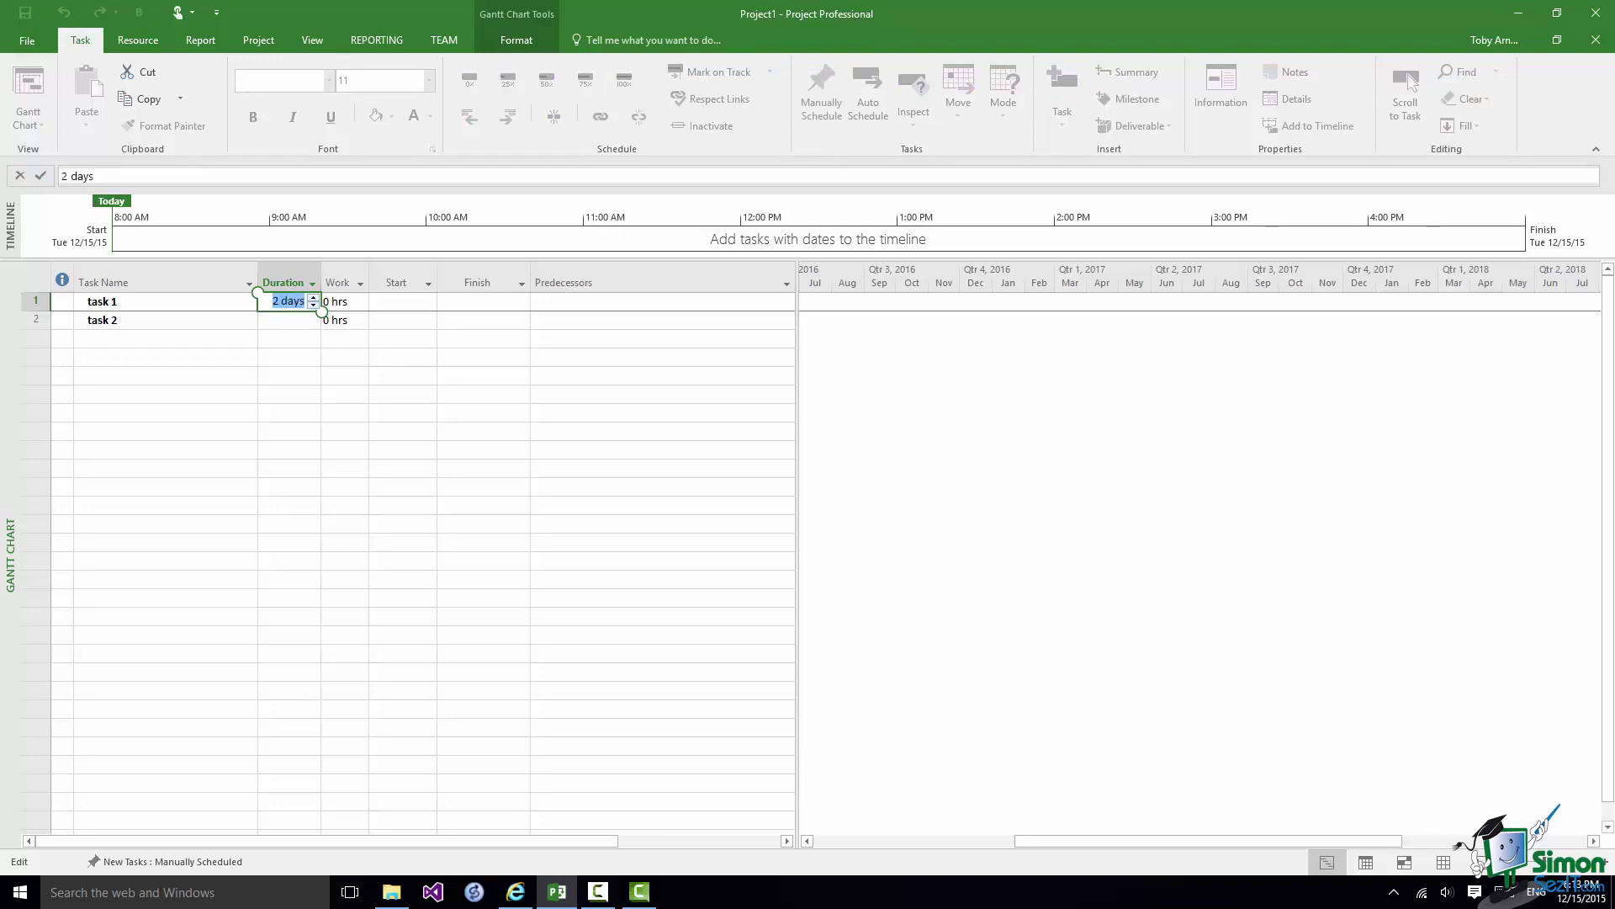